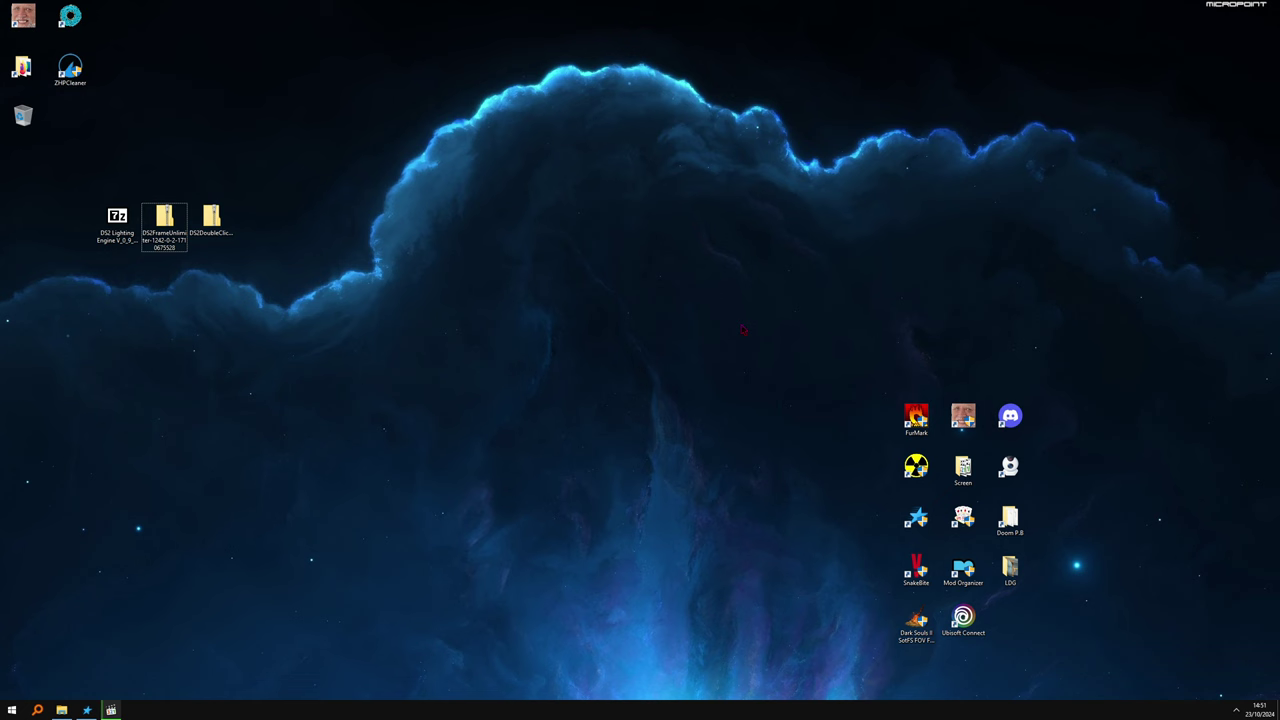
Open the Dark Souls II Game folder, and in the DS2 Lighting Engine archive select shader, ds2le_atmosphere_presets, nvngx_dlss.dll and dxgi.dll; close the archive.
{"action": "left_click", "coordinate": [61, 710]}
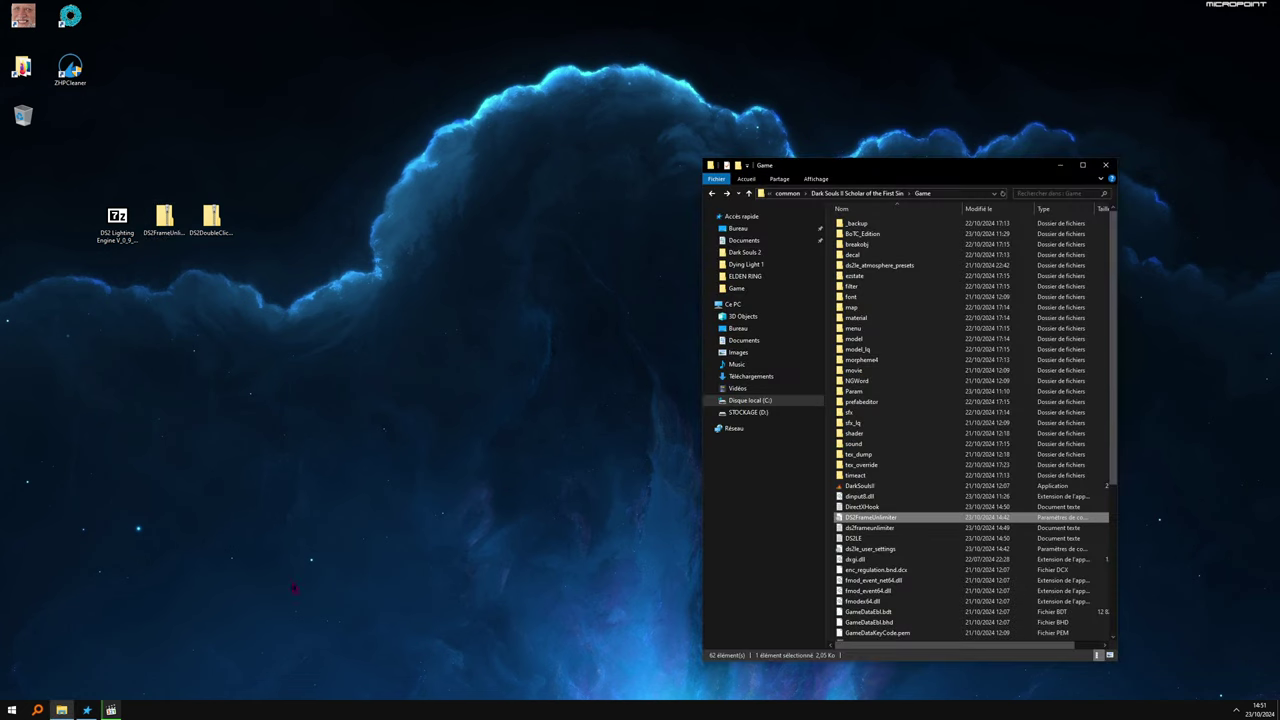
{"action": "left_click", "coordinate": [502, 474]}
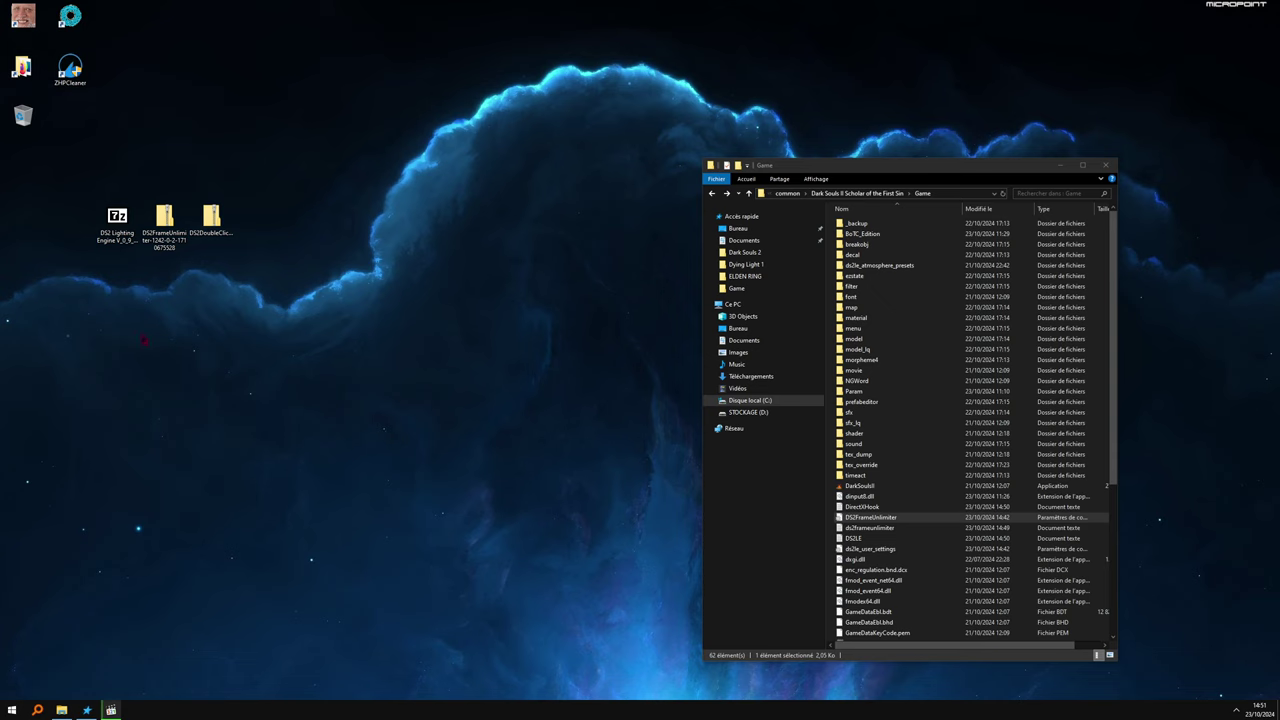
{"action": "double_click", "coordinate": [117, 225]}
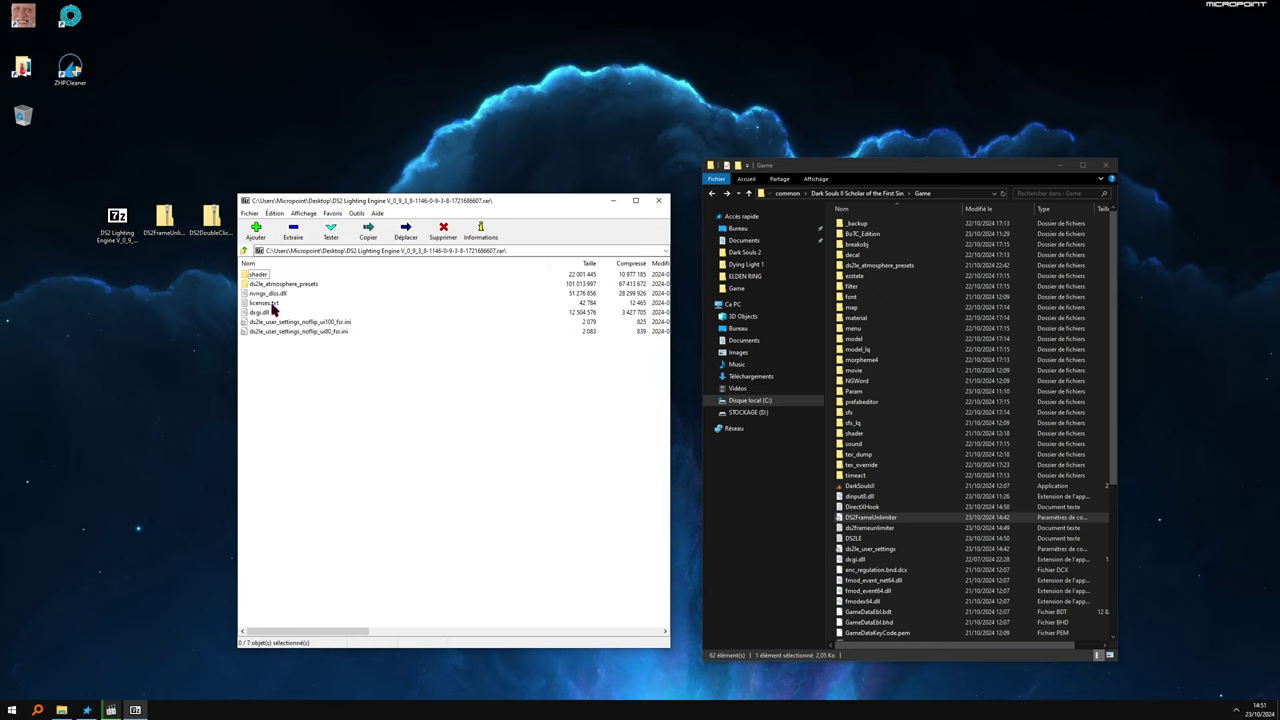
{"action": "left_click", "coordinate": [257, 276]}
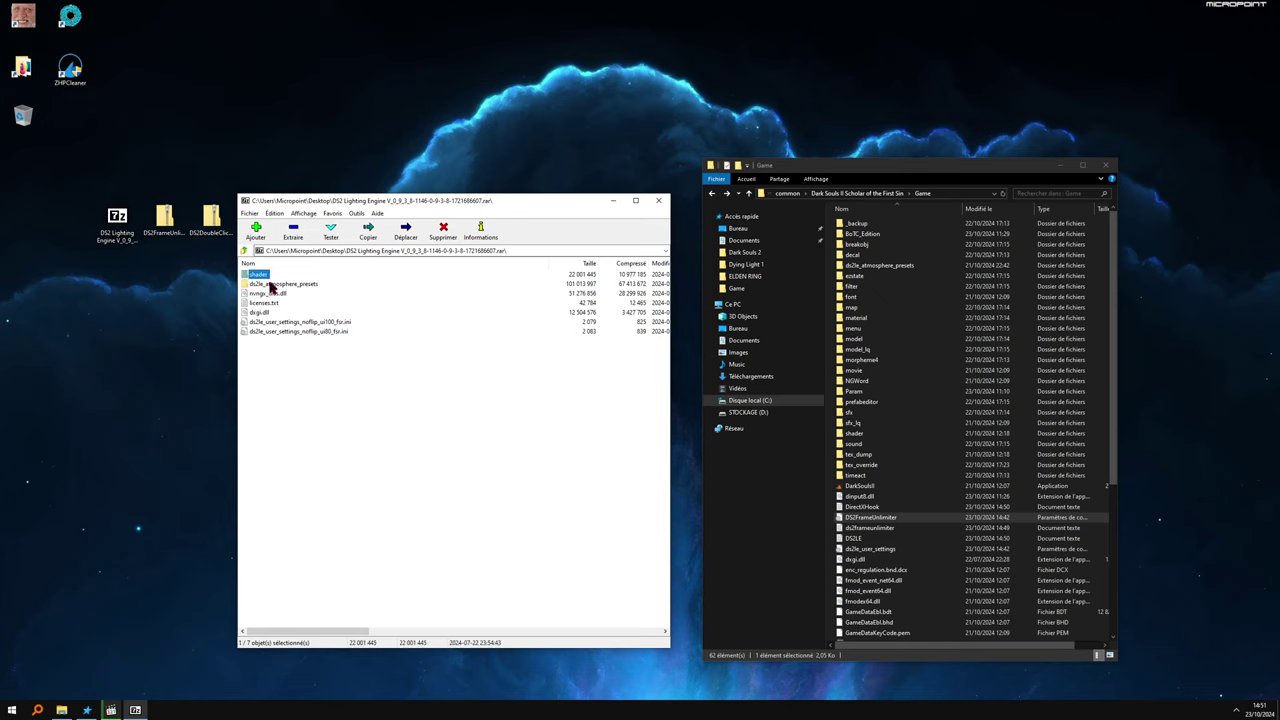
{"action": "left_click", "coordinate": [271, 286], "text": "shift"}
{"action": "left_click", "coordinate": [267, 294], "text": "shift"}
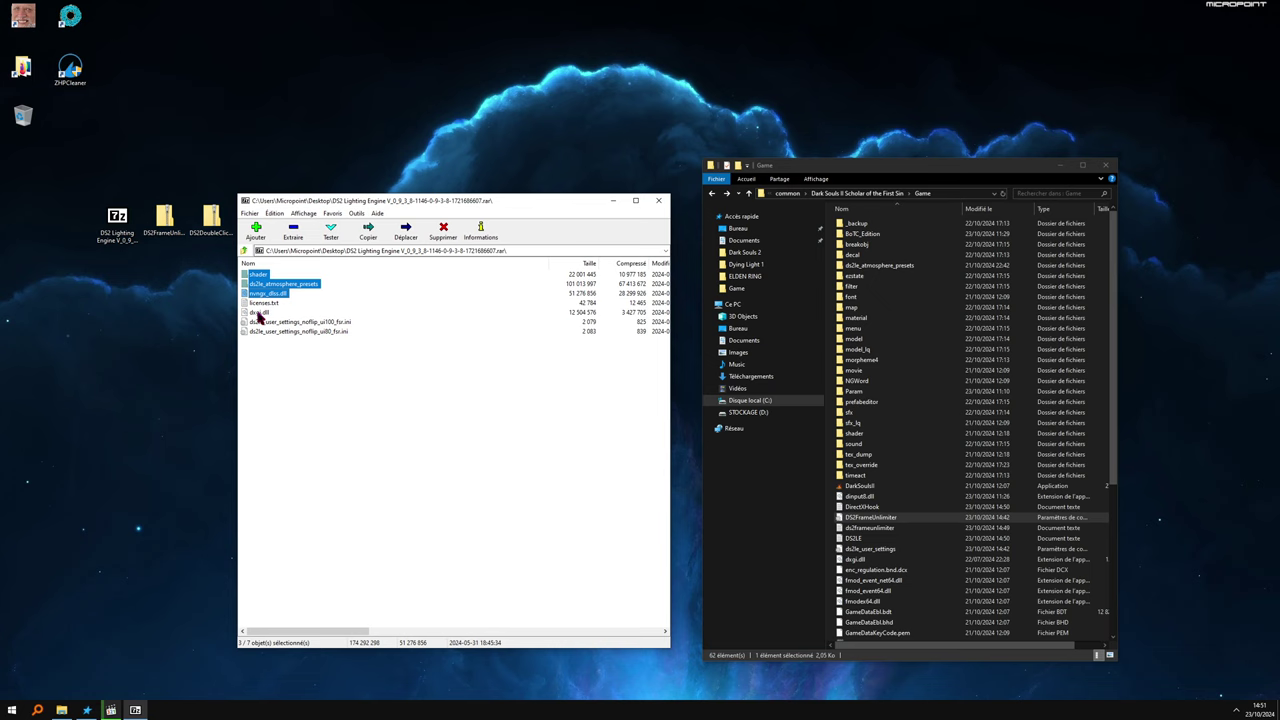
{"action": "left_click", "coordinate": [258, 313], "text": "ctrl"}
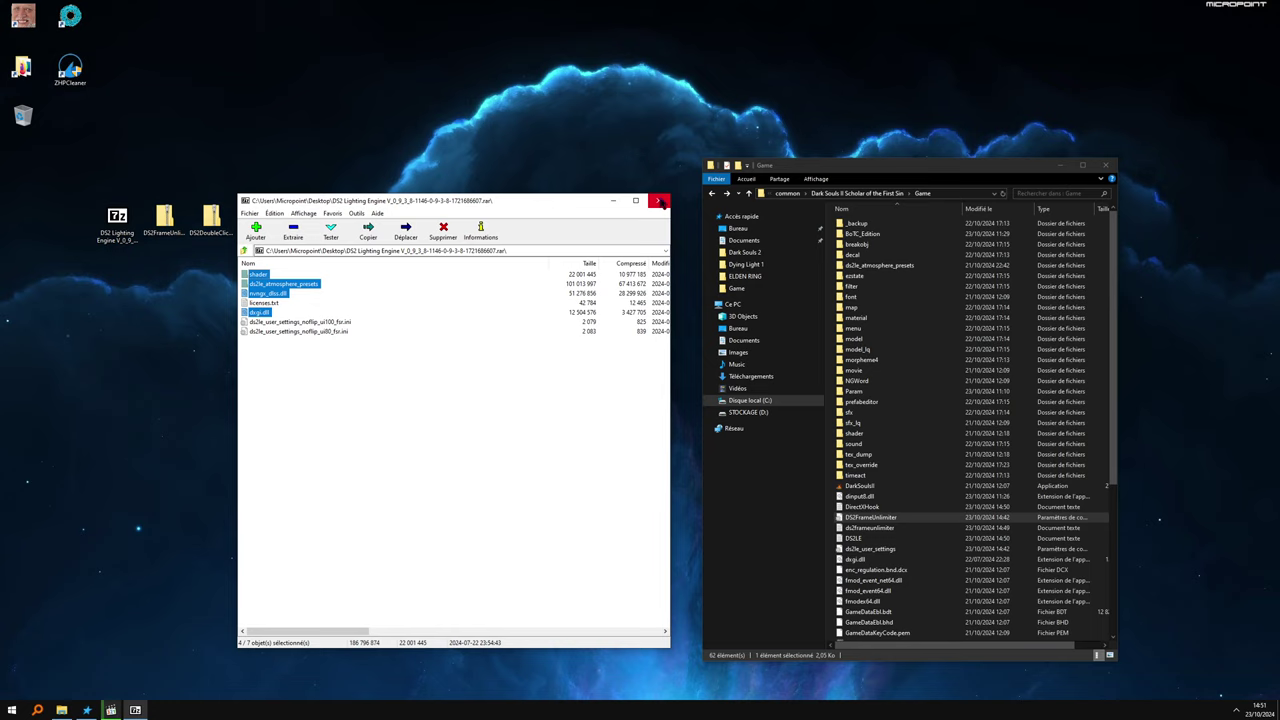
{"action": "left_click", "coordinate": [658, 200]}
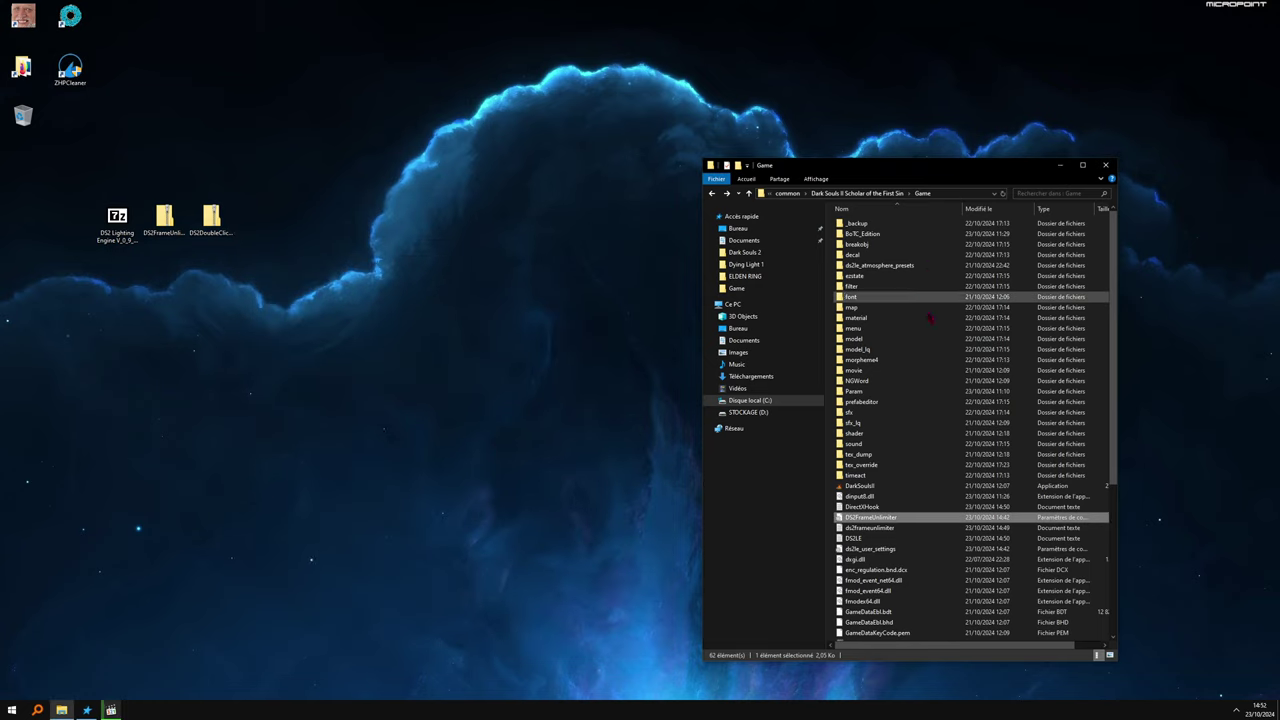
Reopen the DS2 Lighting Engine archive, select the shader and ds2le_atmosphere_presets folders plus nvngx_dlss.dll and dxgi.dll again, and close it.
{"action": "double_click", "coordinate": [128, 219]}
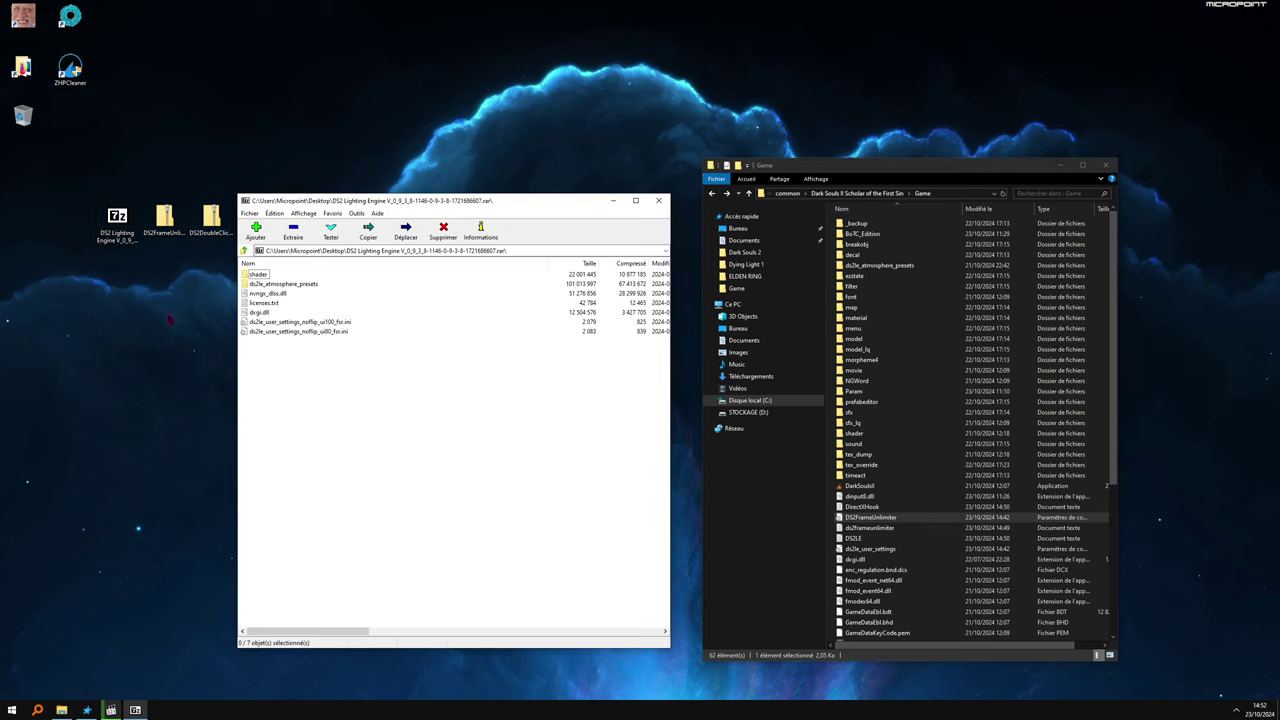
{"action": "left_click", "coordinate": [262, 276]}
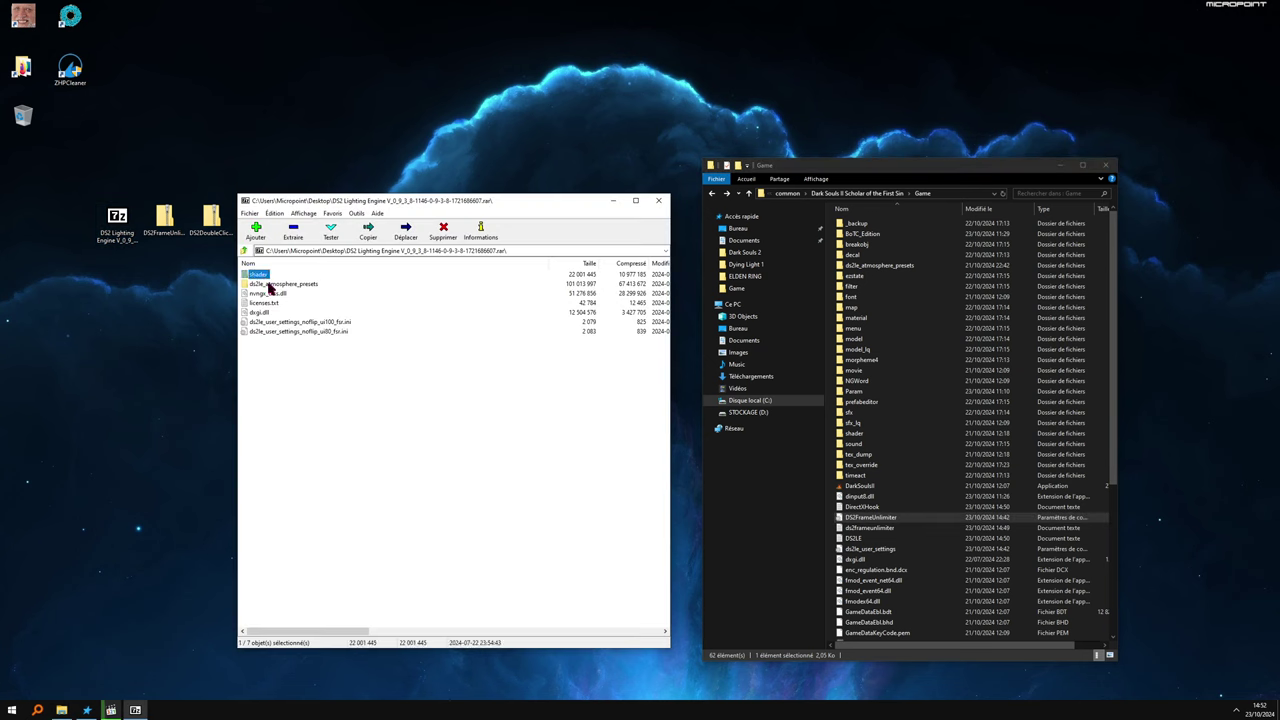
{"action": "left_click", "coordinate": [274, 285], "text": "ctrl"}
{"action": "left_click", "coordinate": [264, 294], "text": "ctrl"}
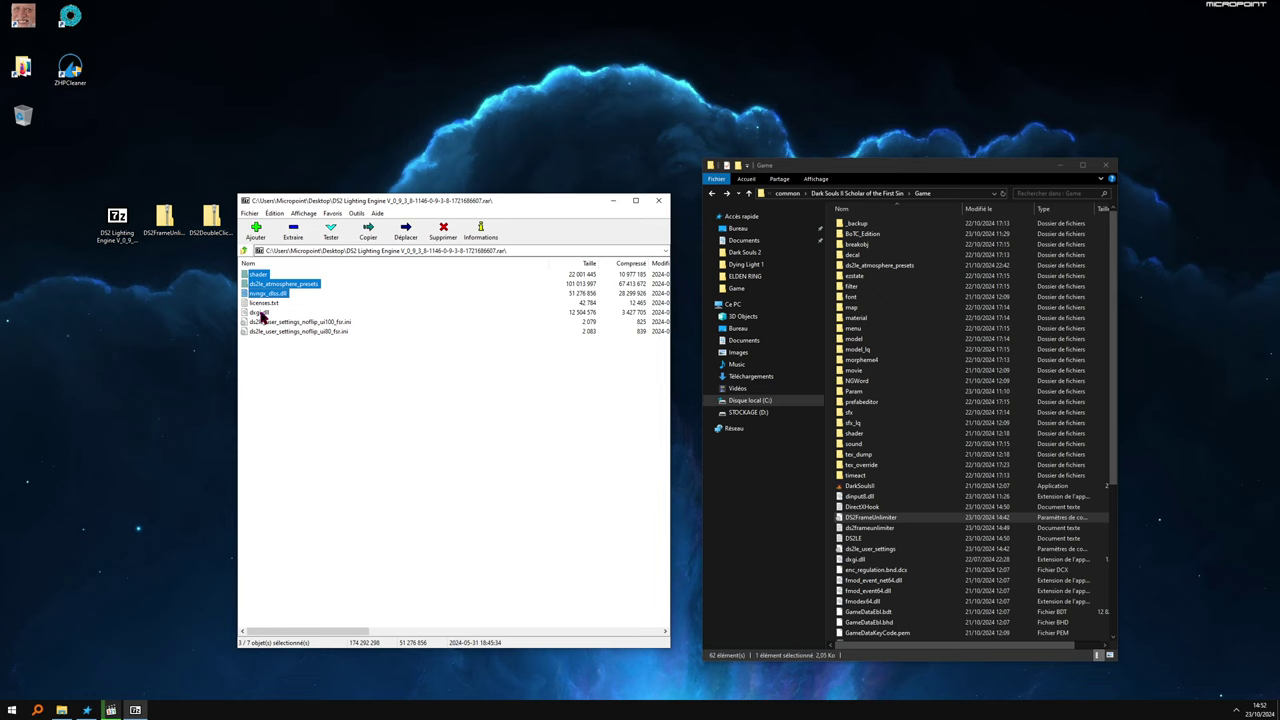
{"action": "left_click", "coordinate": [262, 313], "text": "ctrl"}
{"action": "left_click", "coordinate": [663, 203]}
Minimize the Game folder, launch Dark Souls II through Steam, and load the saved game from the title screen.
{"action": "left_click", "coordinate": [1061, 165]}
{"action": "left_click", "coordinate": [1236, 709]}
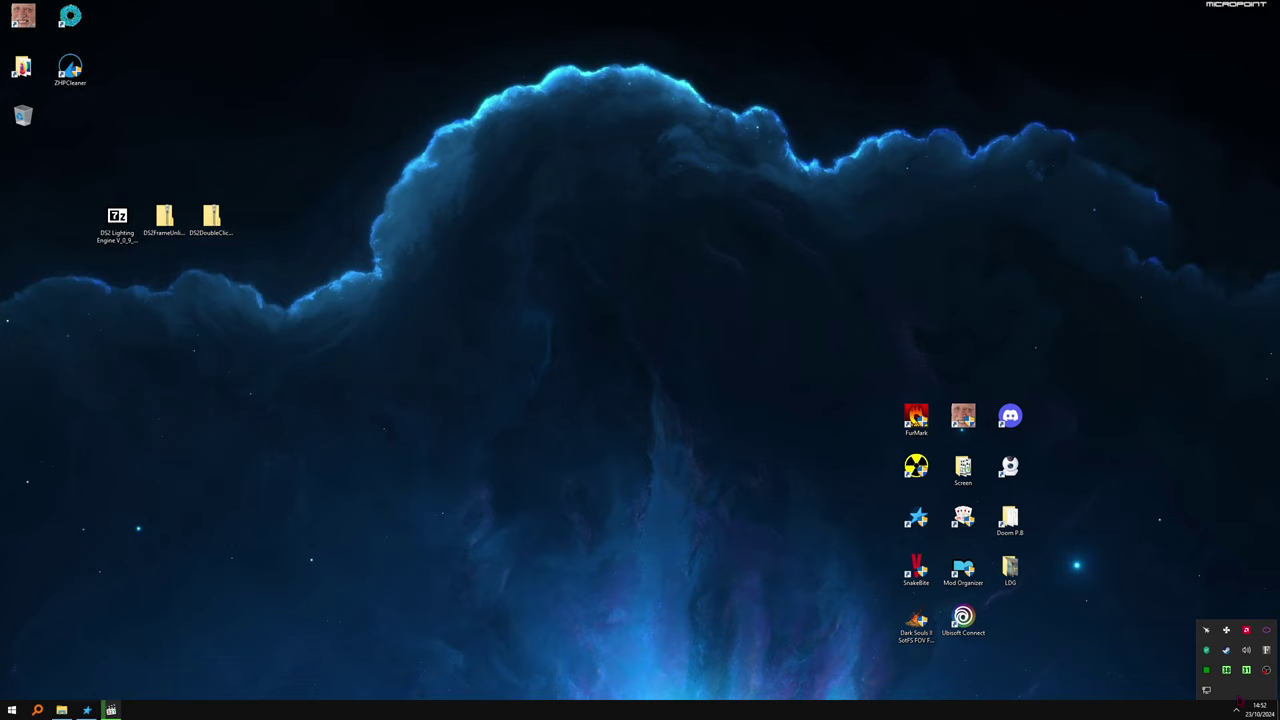
{"action": "right_click", "coordinate": [1226, 650]}
{"action": "left_click", "coordinate": [1148, 432]}
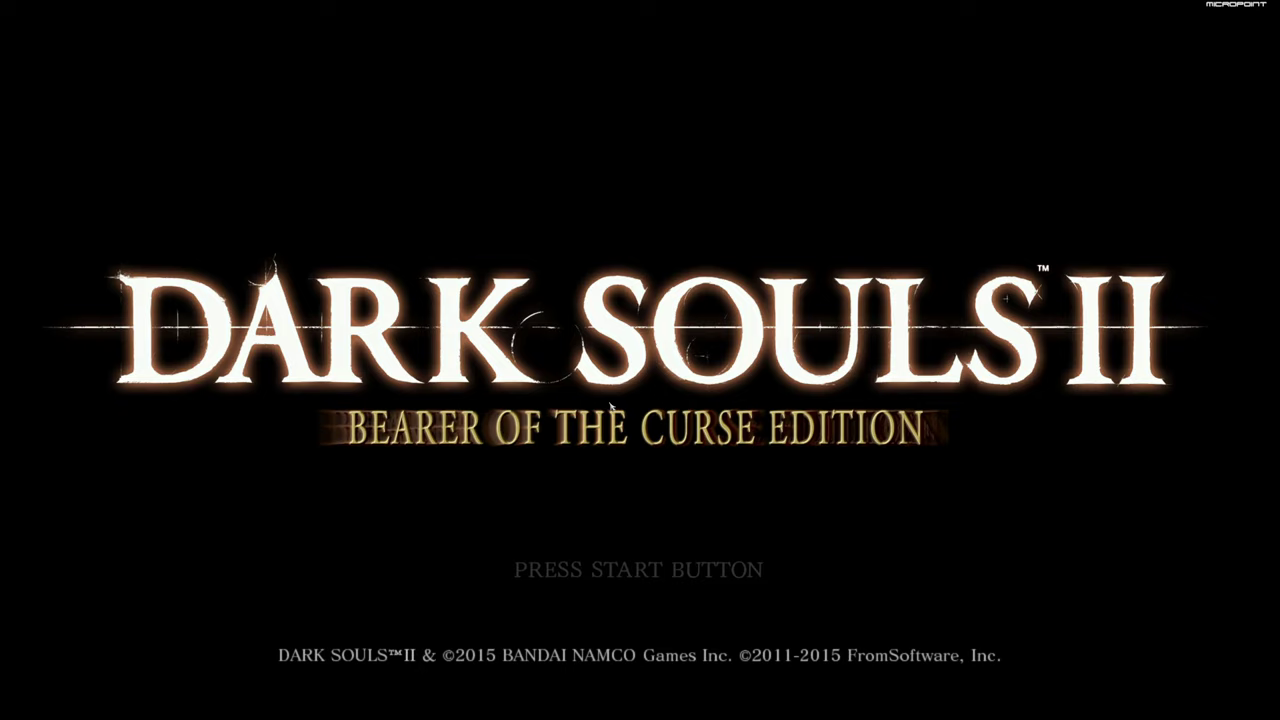
{"action": "left_click", "coordinate": [611, 405]}
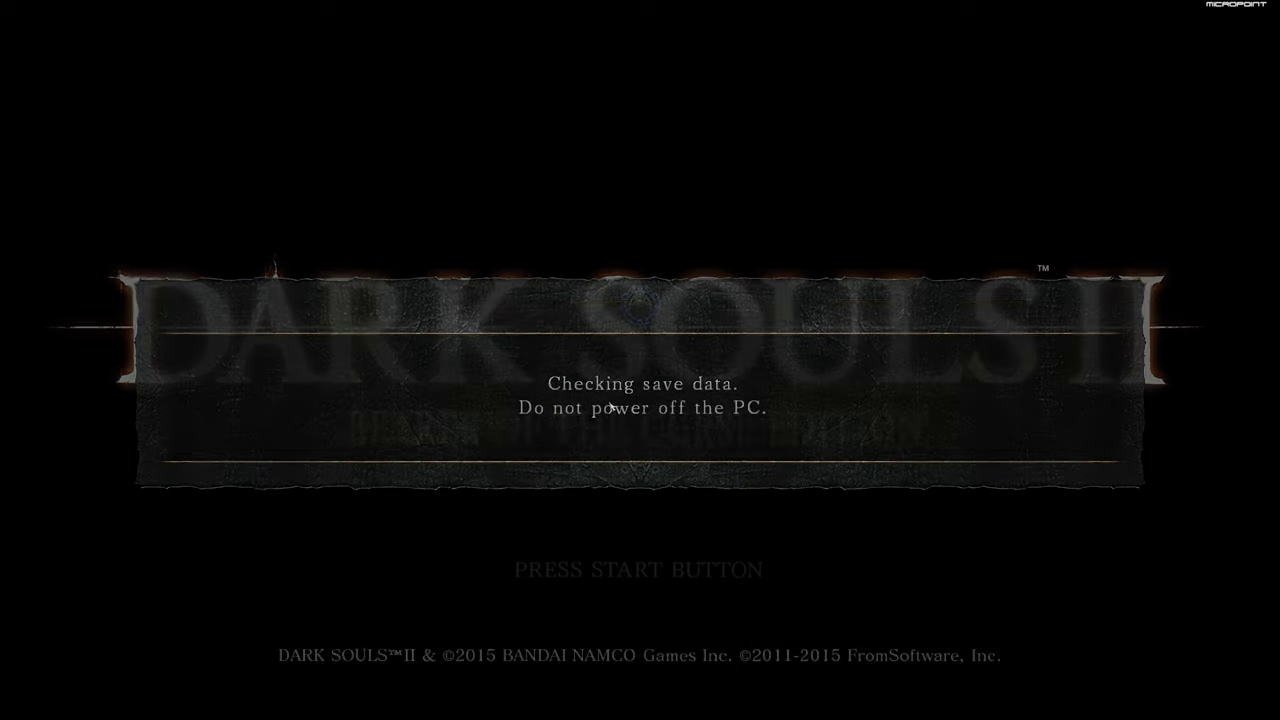
{"action": "left_click", "coordinate": [633, 460]}
{"action": "left_click", "coordinate": [633, 460]}
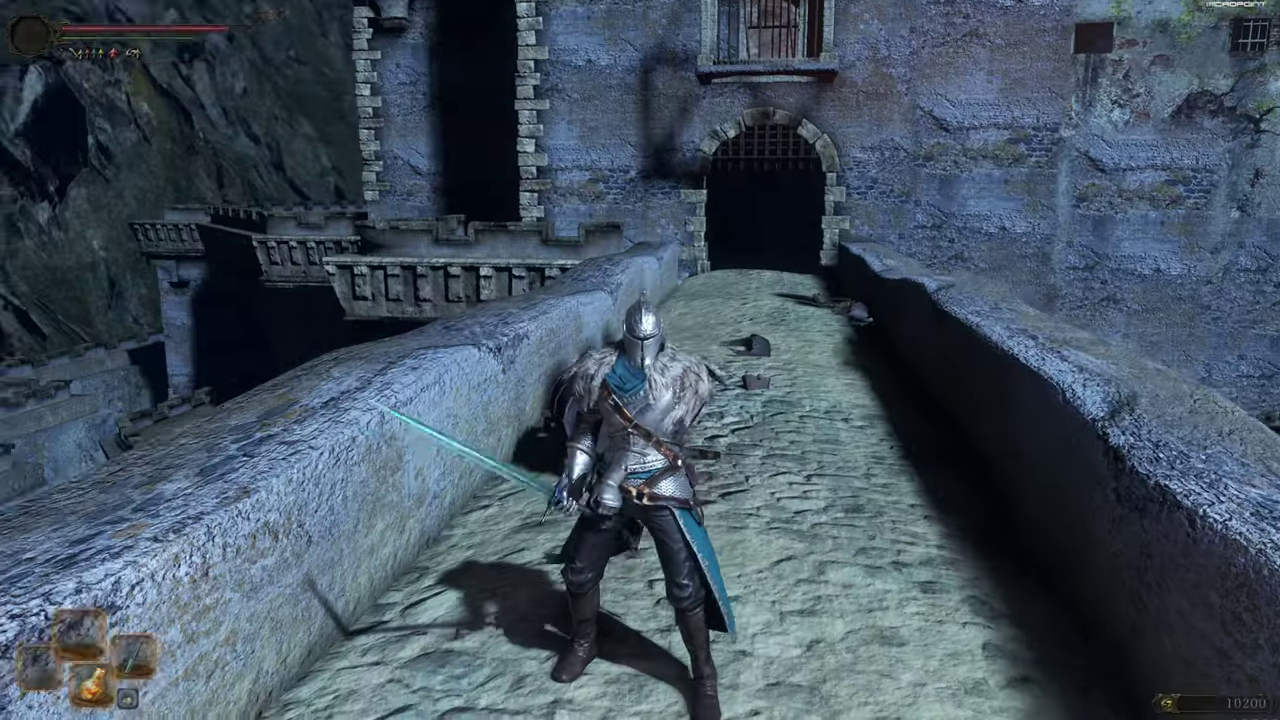
Open the Lighting Engine overlay's swapchain and frame limiter settings, keeping flip model swapchain, After image render mode and variable refresh rate enabled.
{"action": "key", "text": "w"}
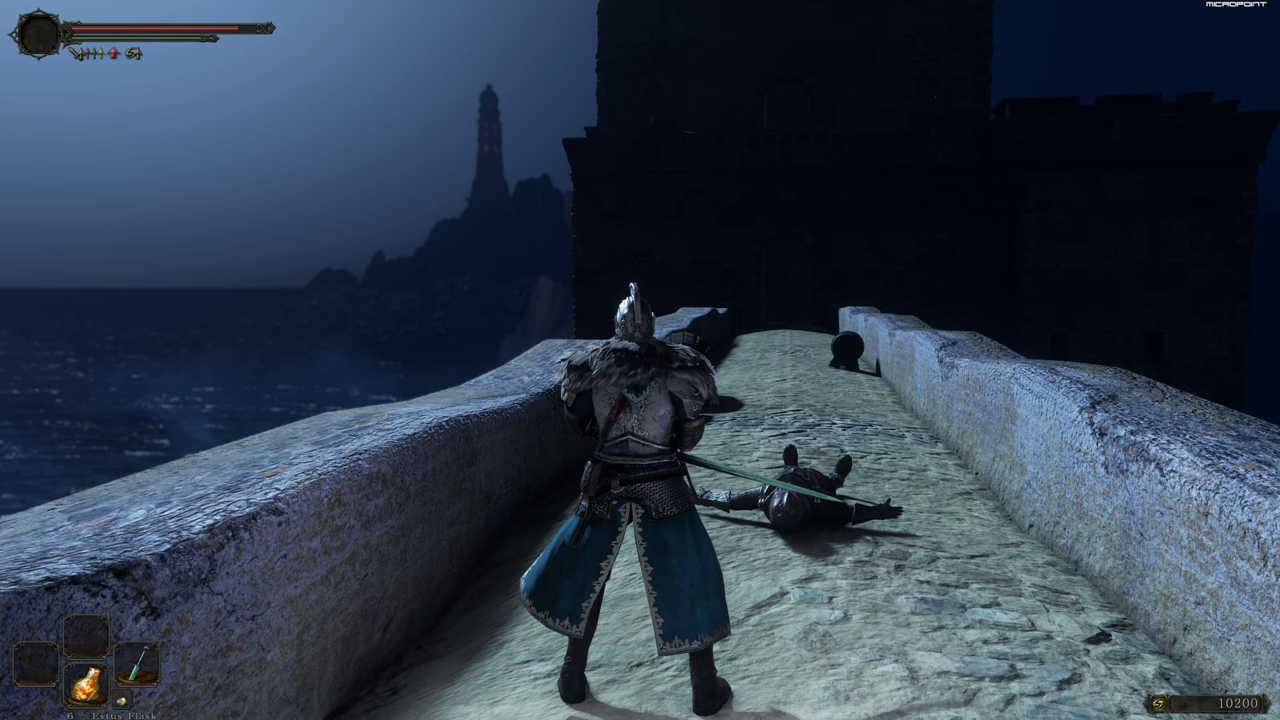
{"action": "key", "text": "Home"}
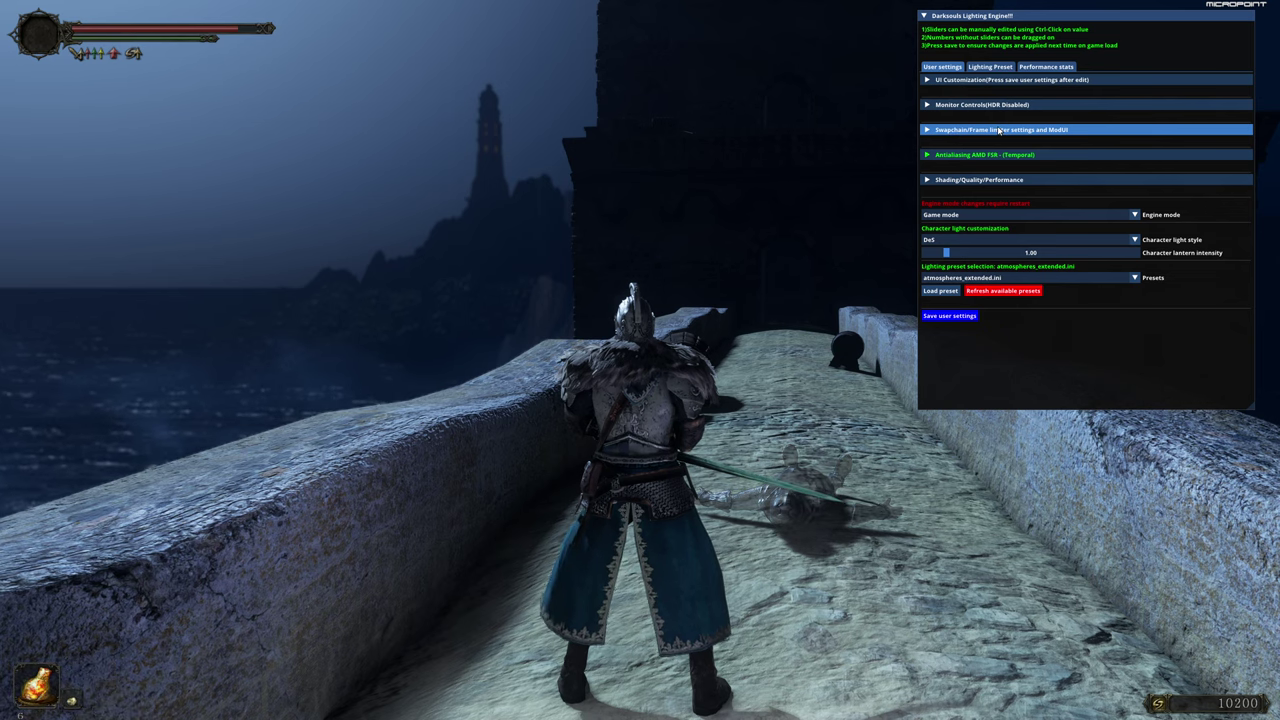
{"action": "left_click", "coordinate": [1009, 130]}
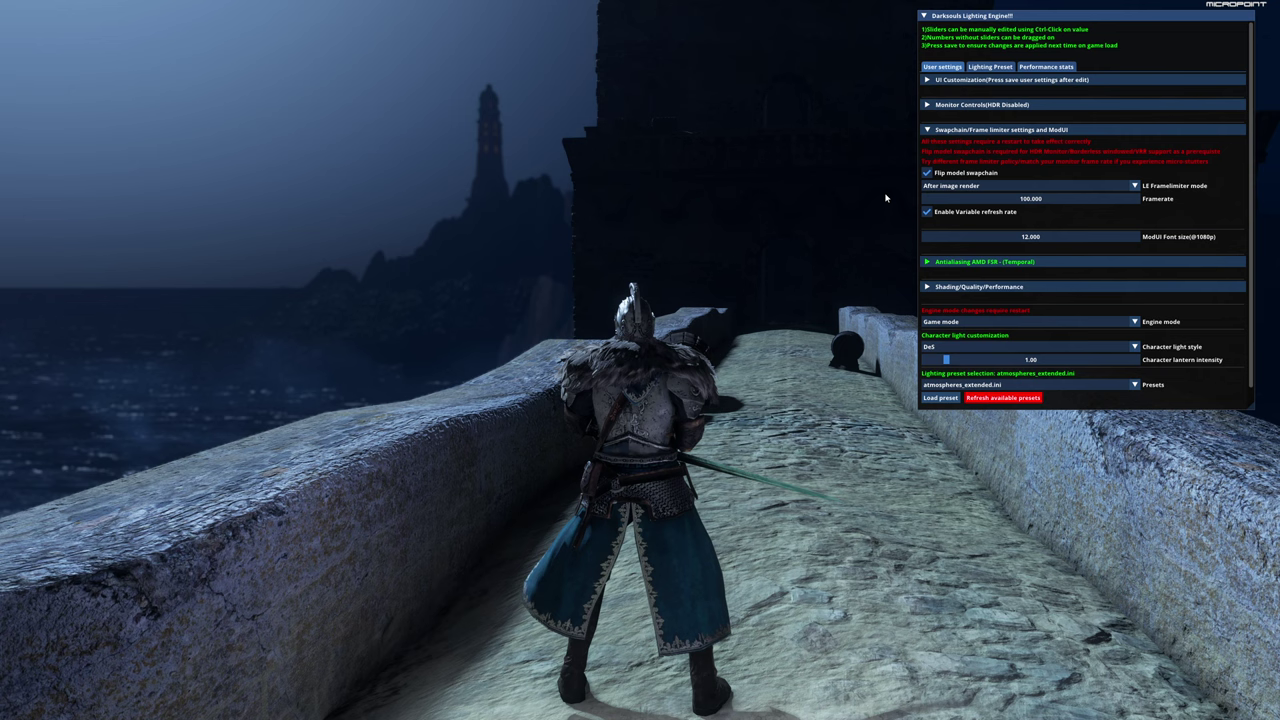
{"action": "left_click", "coordinate": [928, 173]}
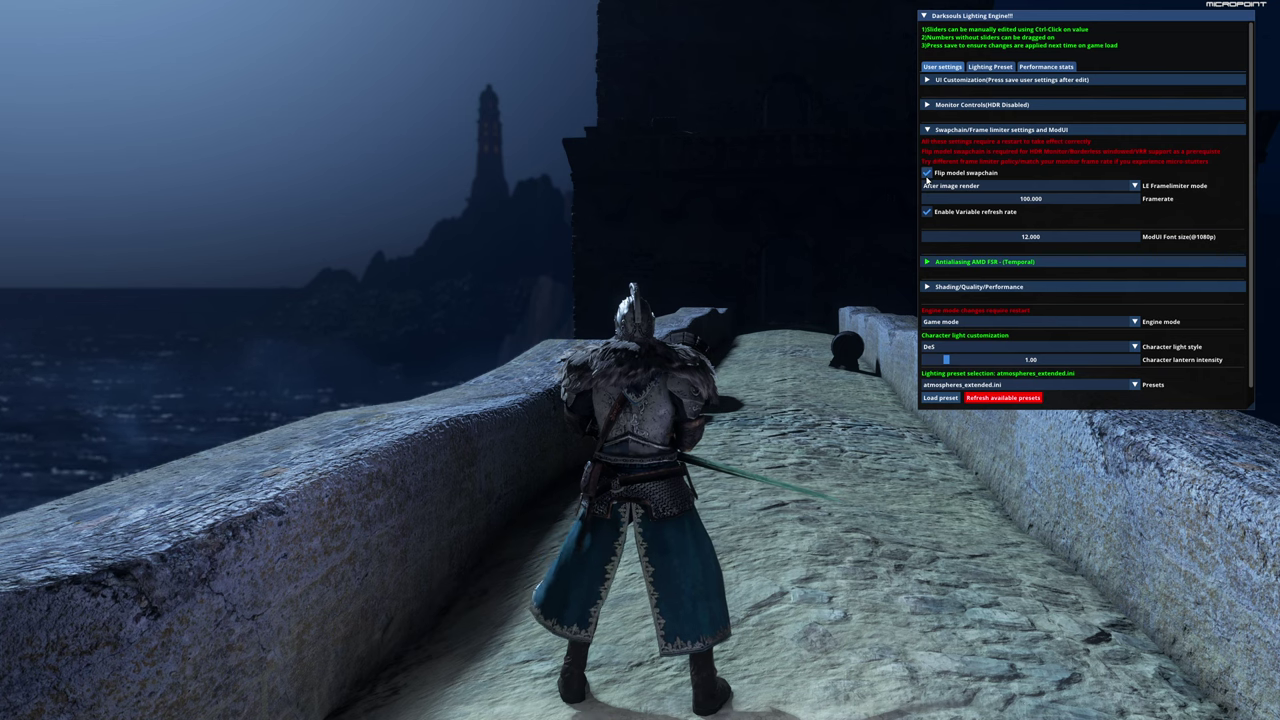
{"action": "left_click", "coordinate": [945, 186]}
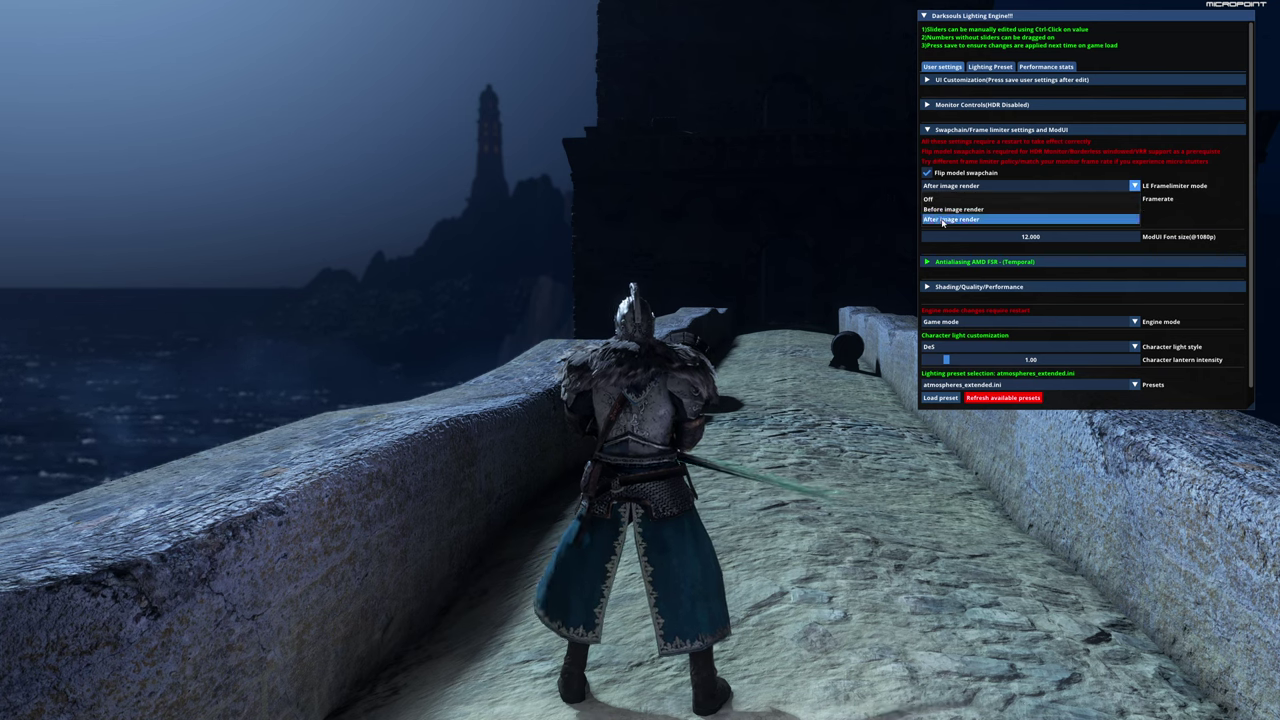
{"action": "left_click", "coordinate": [949, 188]}
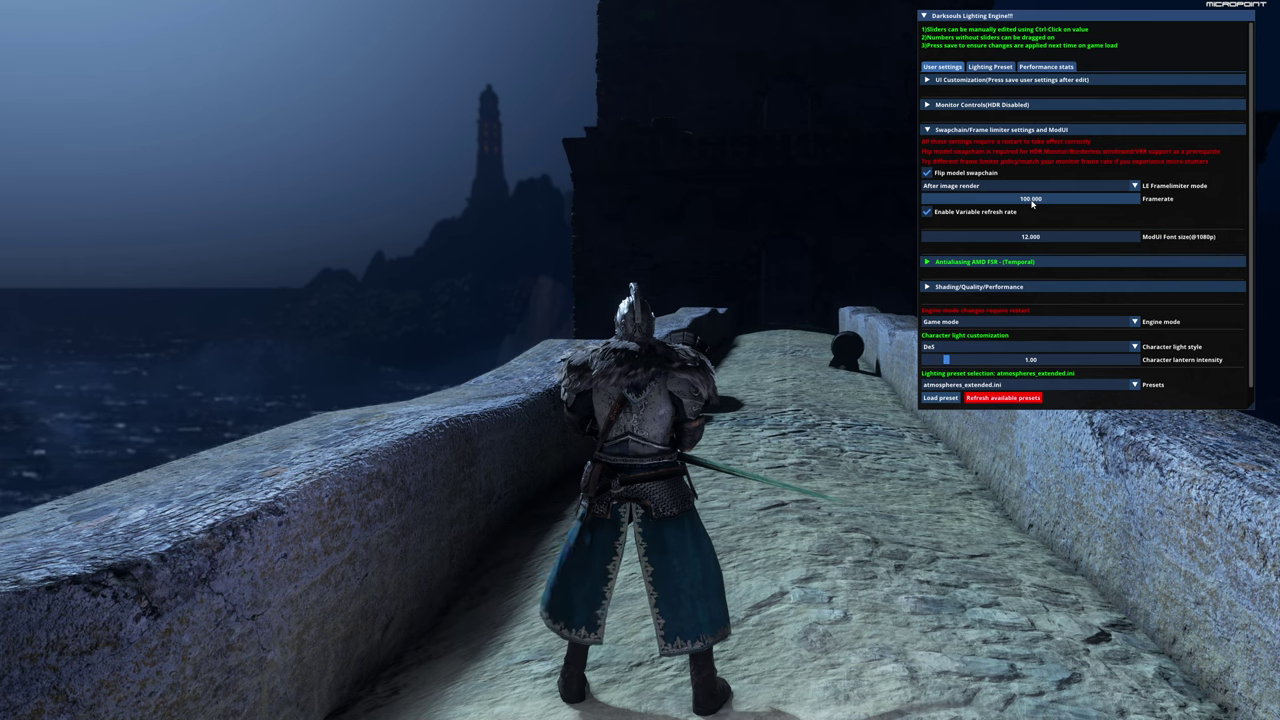
{"action": "left_click", "coordinate": [927, 213]}
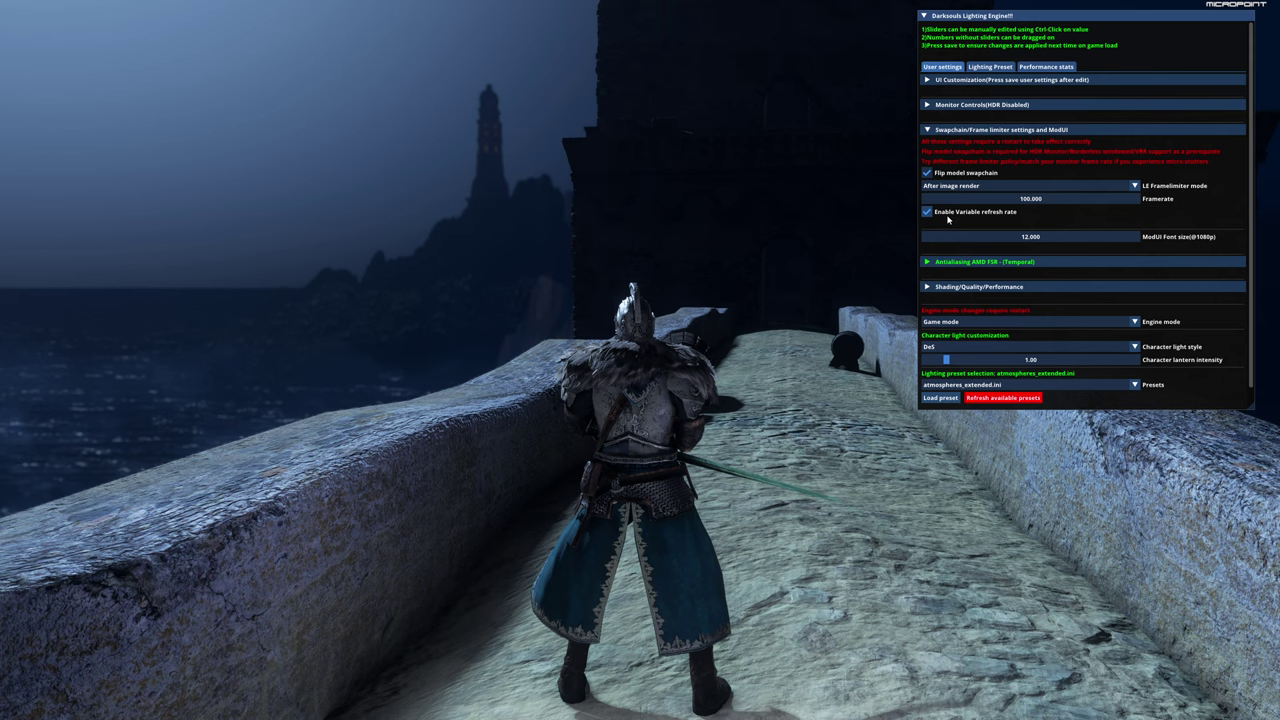
Set the Lighting Engine frame limiter's framerate to 120, save the user settings, and close the overlay.
{"action": "double_click", "coordinate": [1020, 201]}
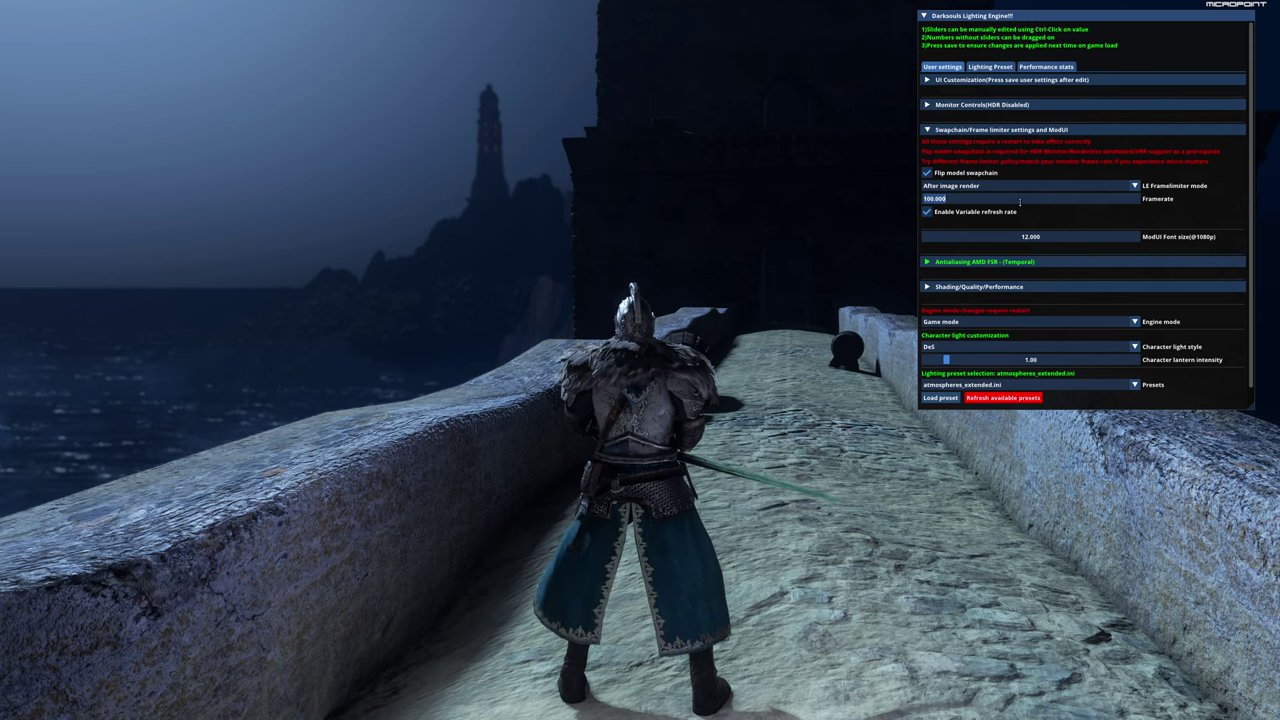
{"action": "type", "text": "120"}
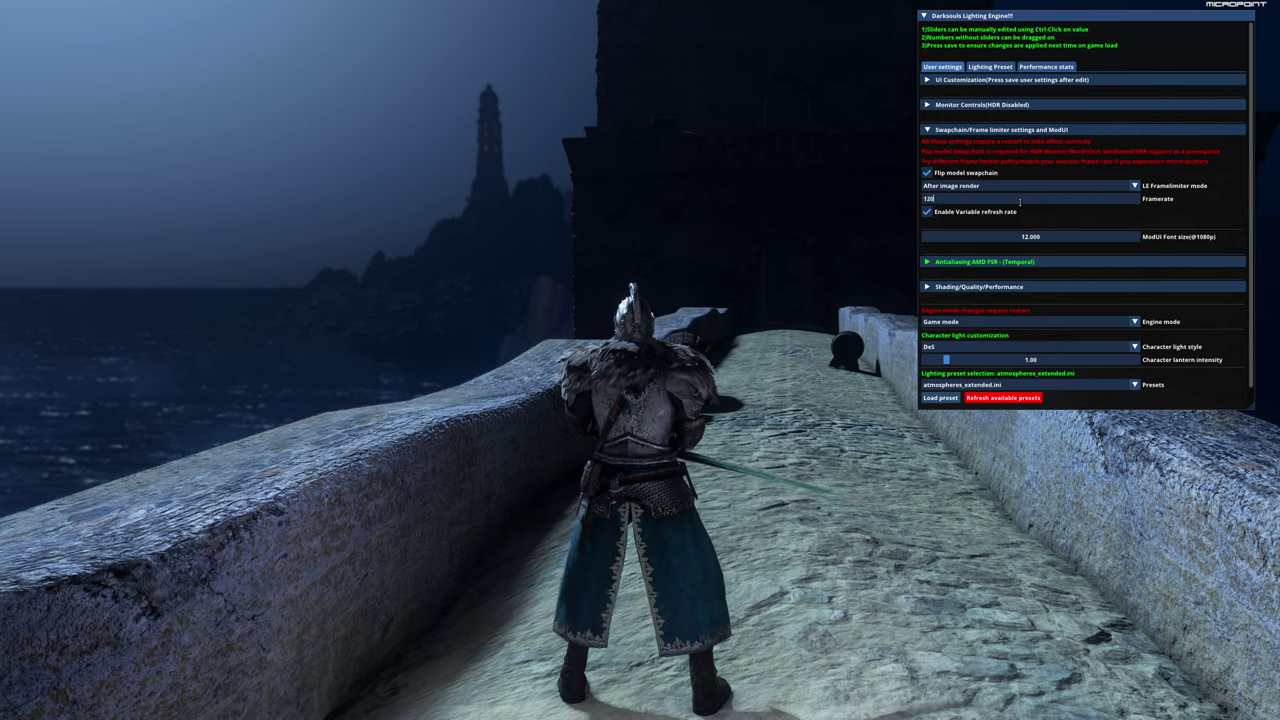
{"action": "key", "text": "Return"}
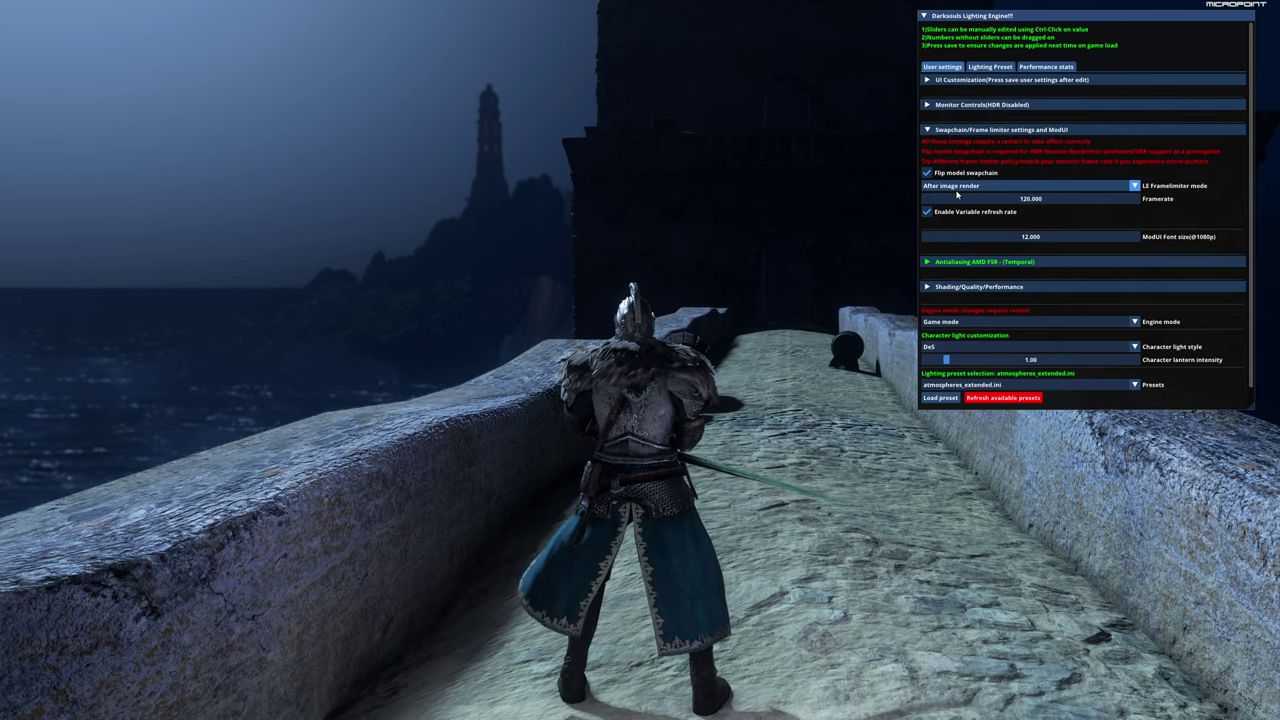
{"action": "scroll", "coordinate": [977, 249], "scroll_direction": "down", "scroll_amount": 1}
{"action": "left_click", "coordinate": [945, 402]}
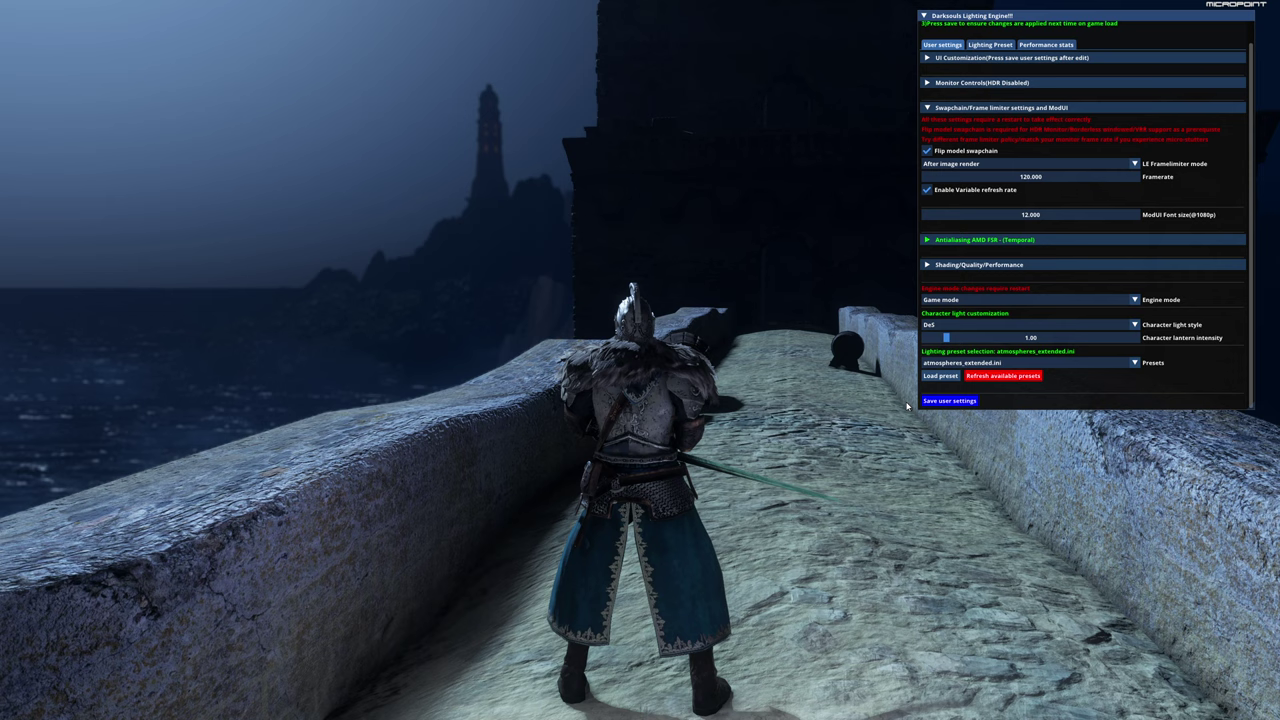
{"action": "left_click", "coordinate": [945, 402]}
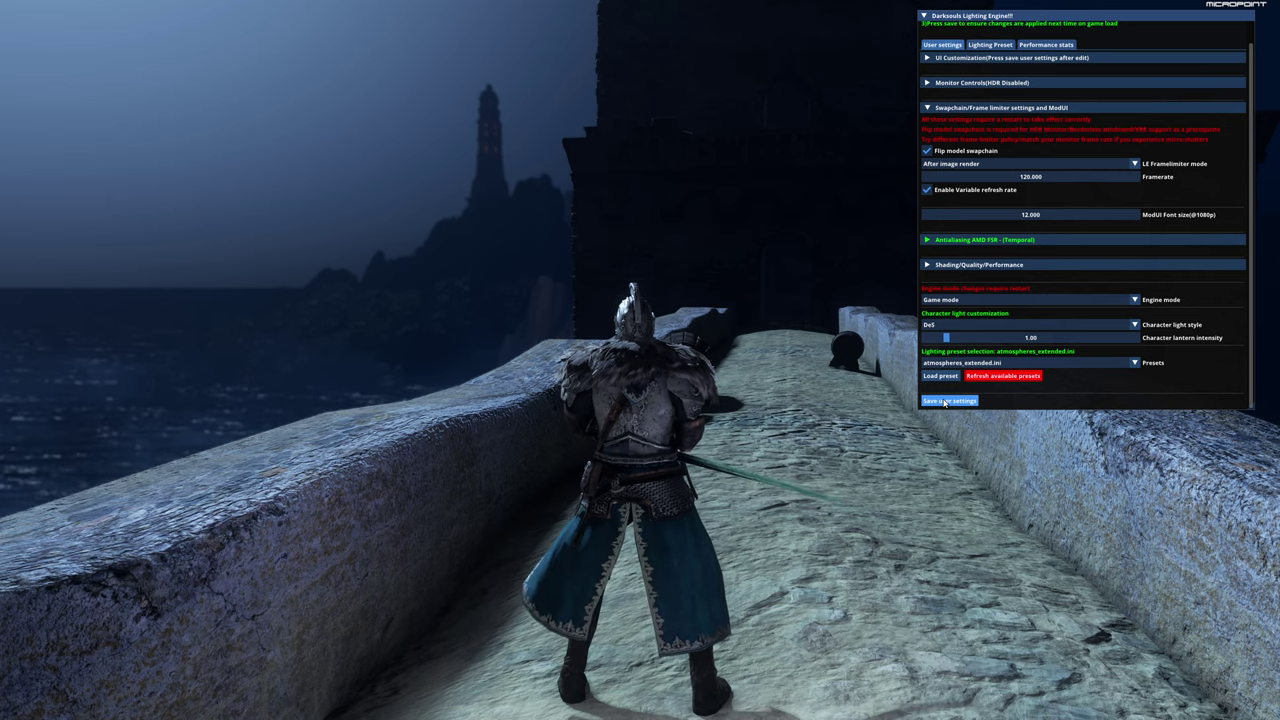
{"action": "key", "text": "Home"}
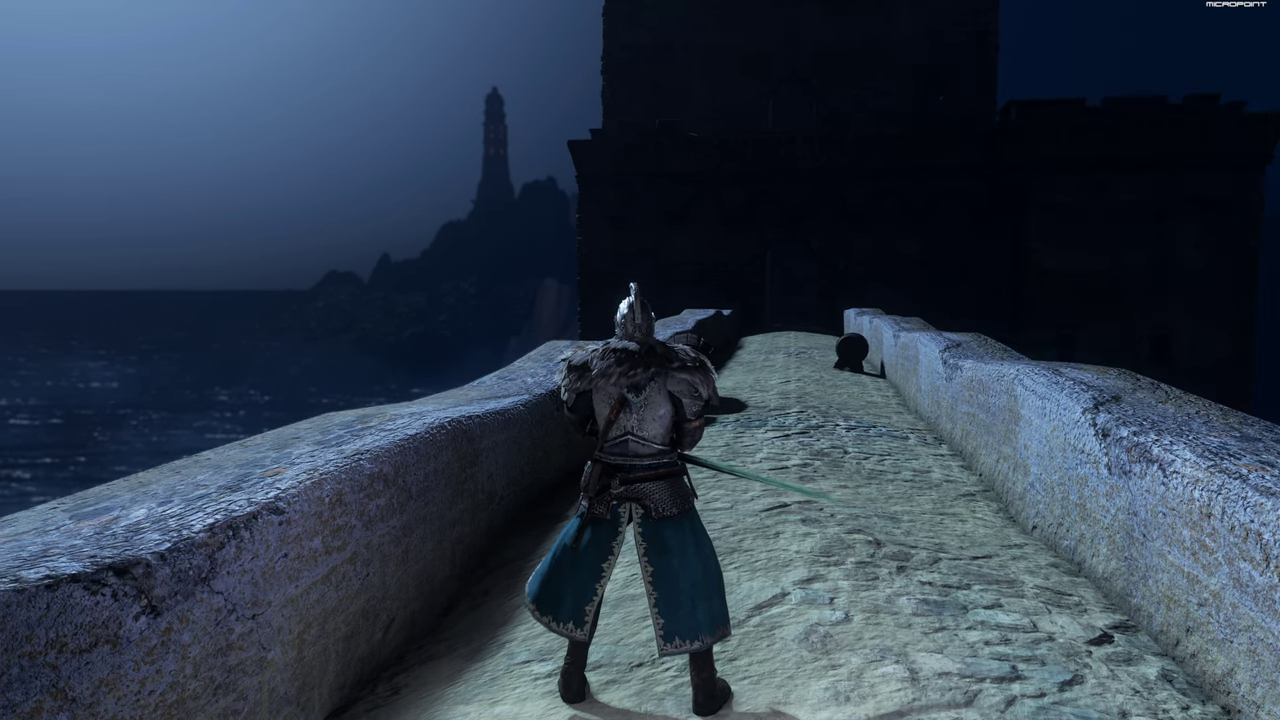
Quit Dark Souls II through the in-game system options to return to the desktop.
{"action": "key", "text": "Escape"}
{"action": "left_click", "coordinate": [443, 71]}
{"action": "left_click", "coordinate": [480, 224]}
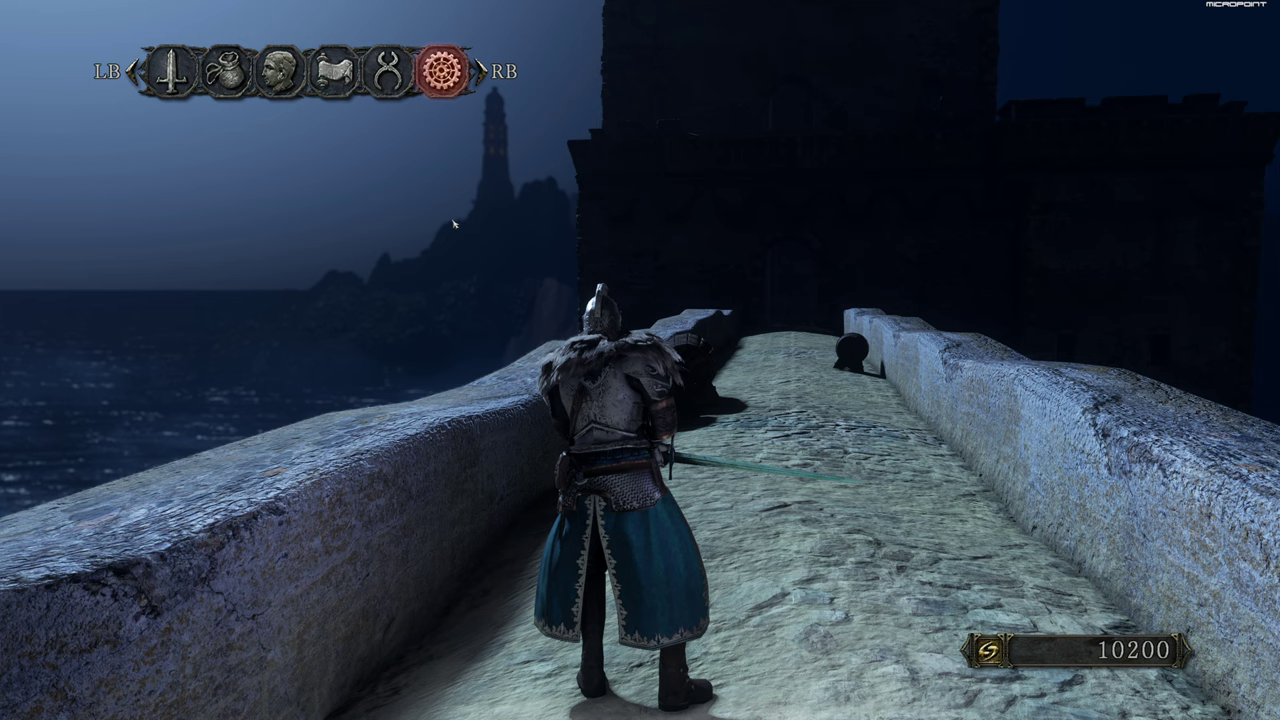
{"action": "left_click", "coordinate": [611, 423]}
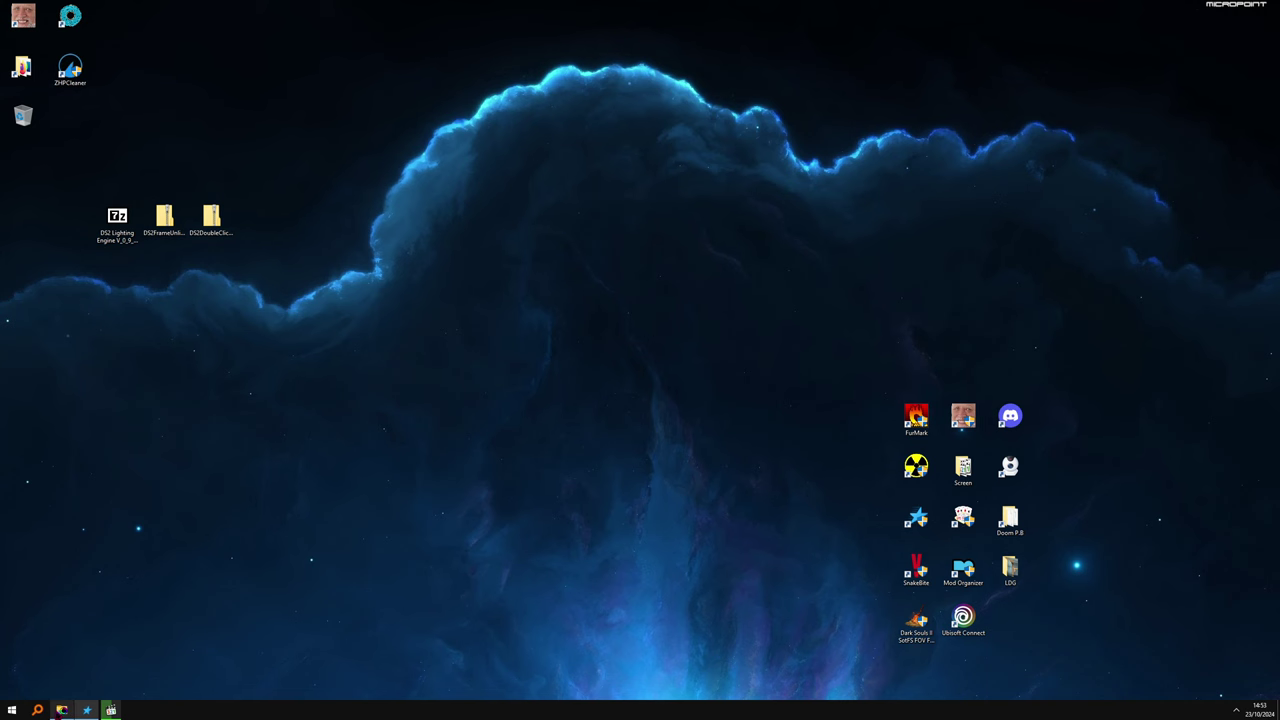
Bring up the game's install folder, examine the Game folder inside the DS2FrameUnlimiter archive, and close the archive.
{"action": "left_click", "coordinate": [61, 710]}
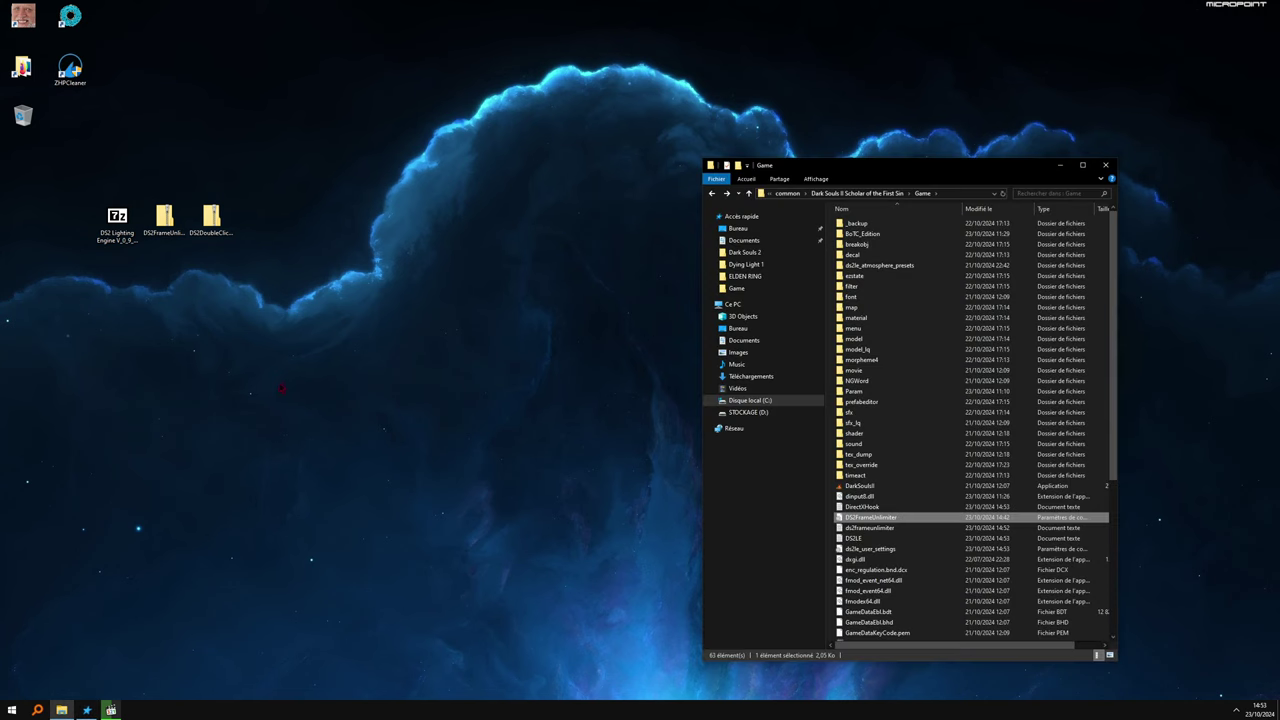
{"action": "double_click", "coordinate": [164, 222]}
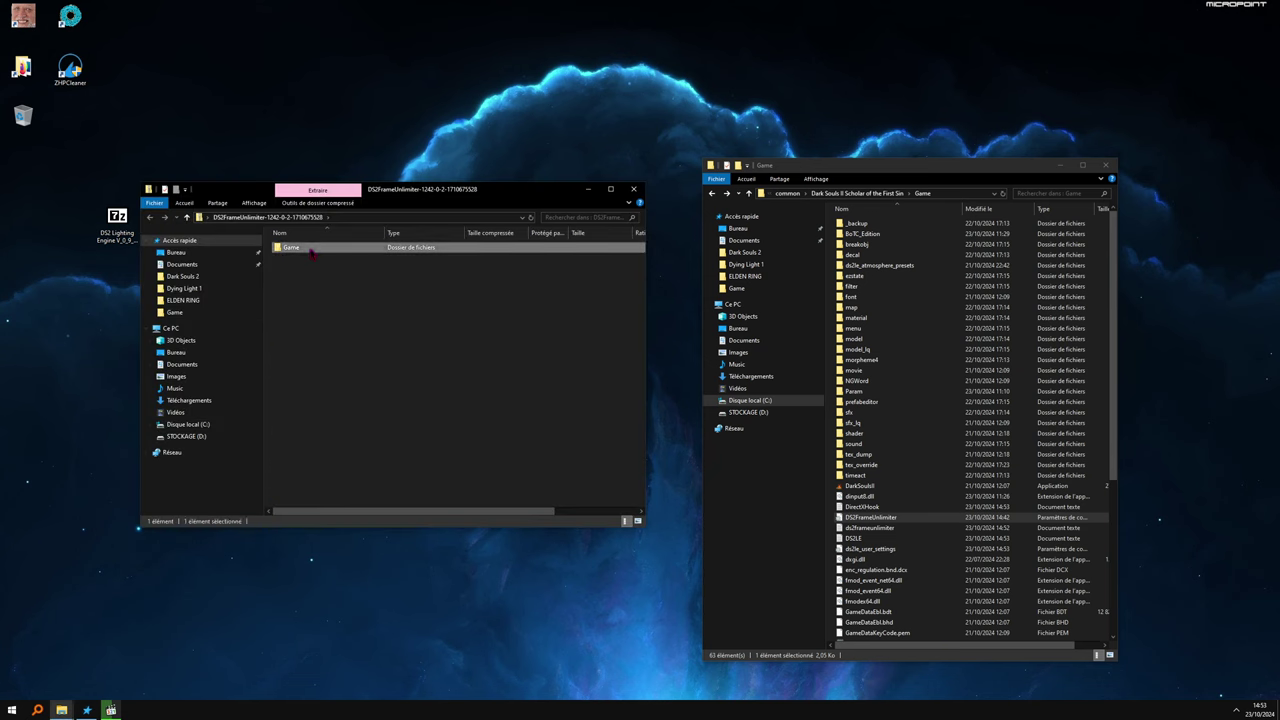
{"action": "double_click", "coordinate": [290, 247]}
{"action": "left_click_drag", "start_coordinate": [337, 251], "coordinate": [918, 562]}
{"action": "left_click", "coordinate": [633, 189]}
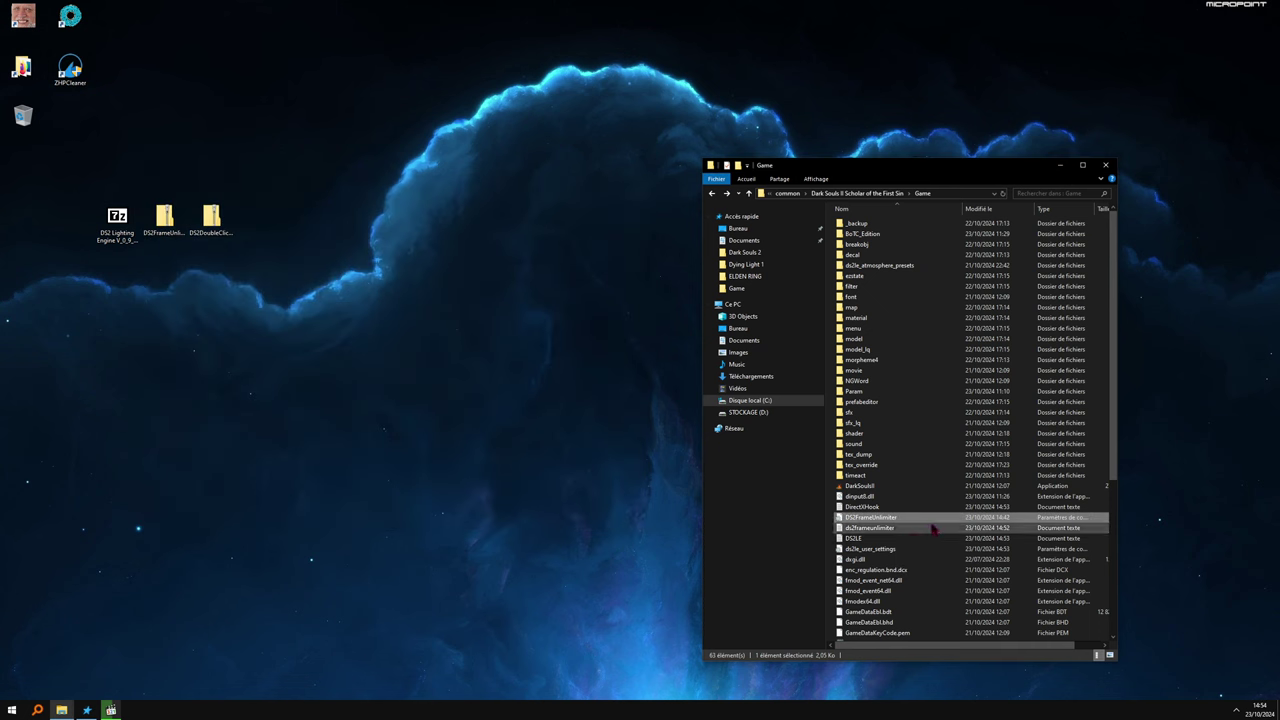
Open the DS2FrameUnlimiter configuration file, maximize it, and check that UnlockFramerate, ClothSpeedFix and JumpHeightFix are set to true.
{"action": "double_click", "coordinate": [874, 518]}
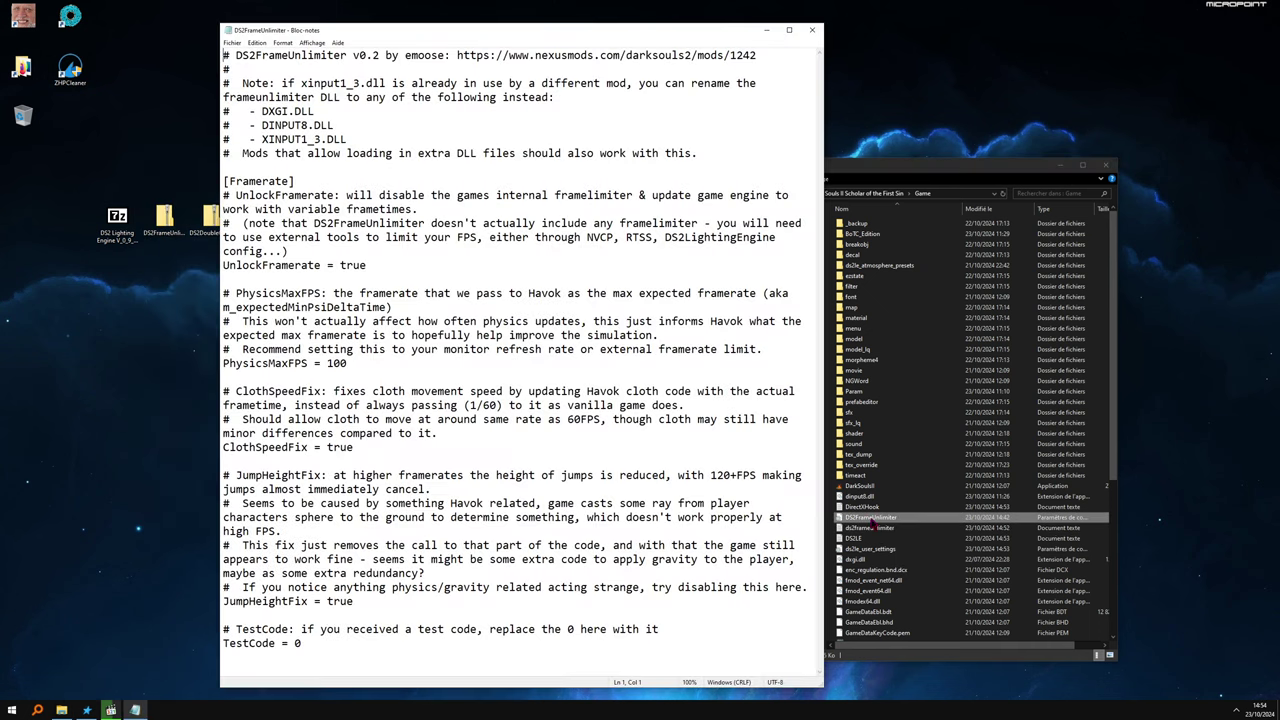
{"action": "left_click", "coordinate": [789, 30]}
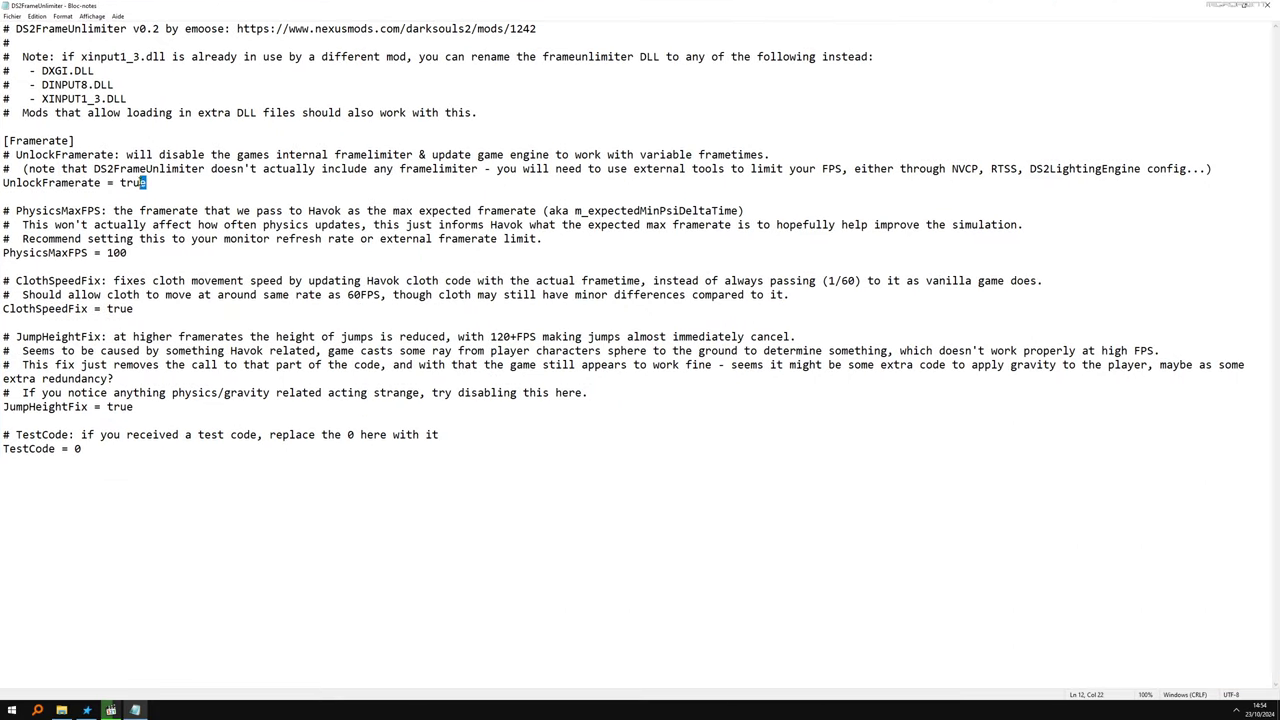
{"action": "left_click_drag", "start_coordinate": [147, 183], "coordinate": [118, 183]}
{"action": "left_click_drag", "start_coordinate": [138, 309], "coordinate": [104, 309]}
{"action": "left_click_drag", "start_coordinate": [134, 407], "coordinate": [105, 407]}
Set PhysicsMaxFPS to 120 in the DS2FrameUnlimiter configuration file, then save and close it.
{"action": "left_click_drag", "start_coordinate": [128, 254], "coordinate": [106, 254]}
{"action": "type", "text": "120"}
{"action": "left_click", "coordinate": [1264, 6]}
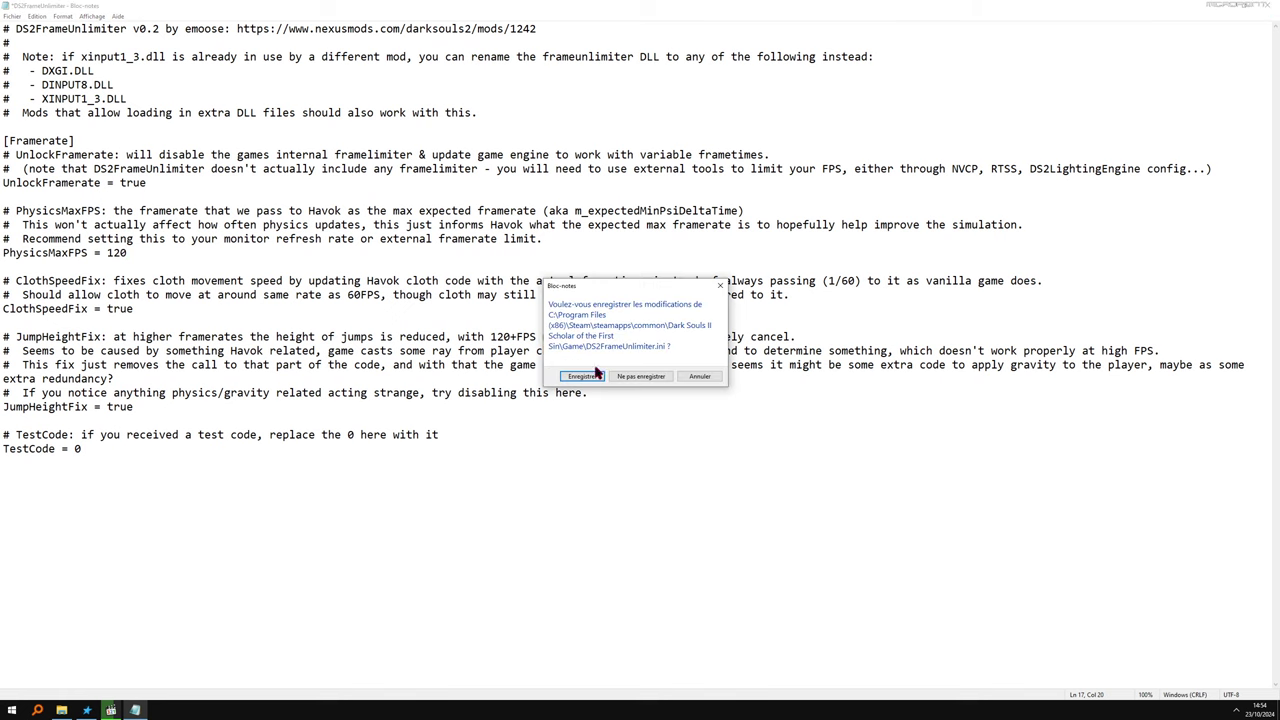
{"action": "left_click", "coordinate": [583, 376]}
Switch to AMD Radeon Software, enable the global frame rate target control to view its maximum FPS, disable it again, and close the window.
{"action": "right_click", "coordinate": [396, 290]}
{"action": "left_click", "coordinate": [434, 300]}
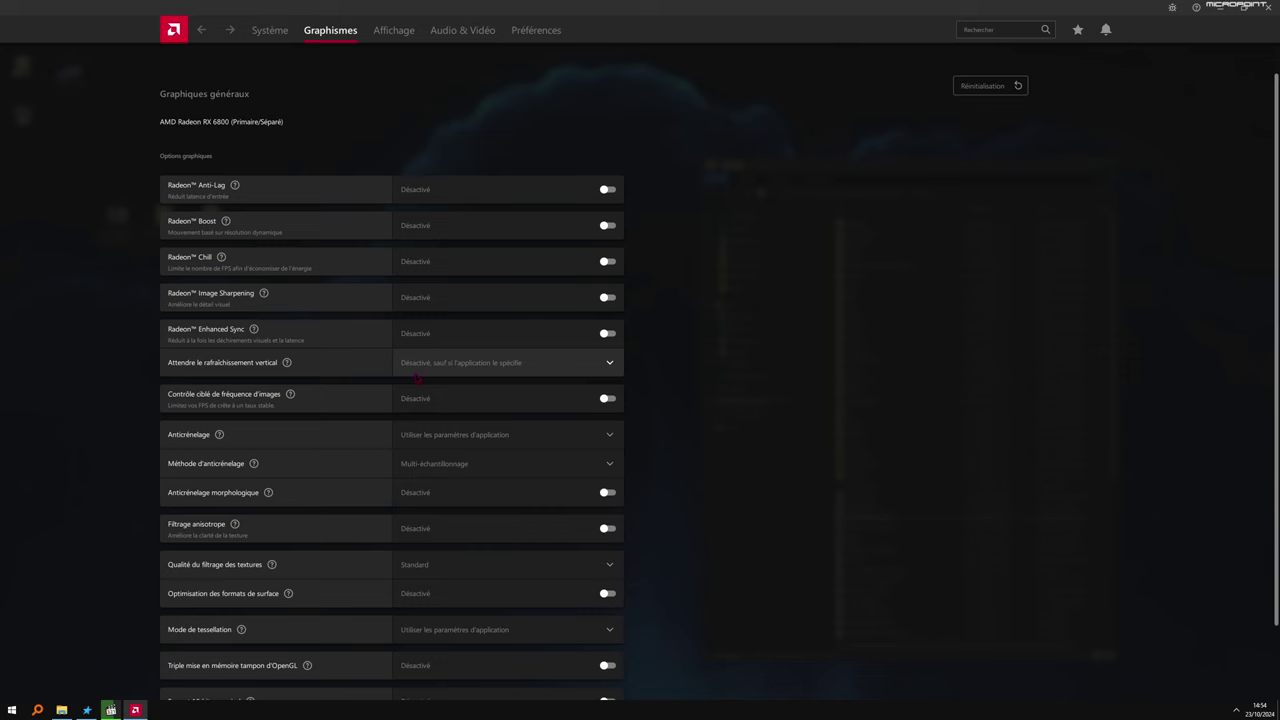
{"action": "left_click", "coordinate": [416, 398]}
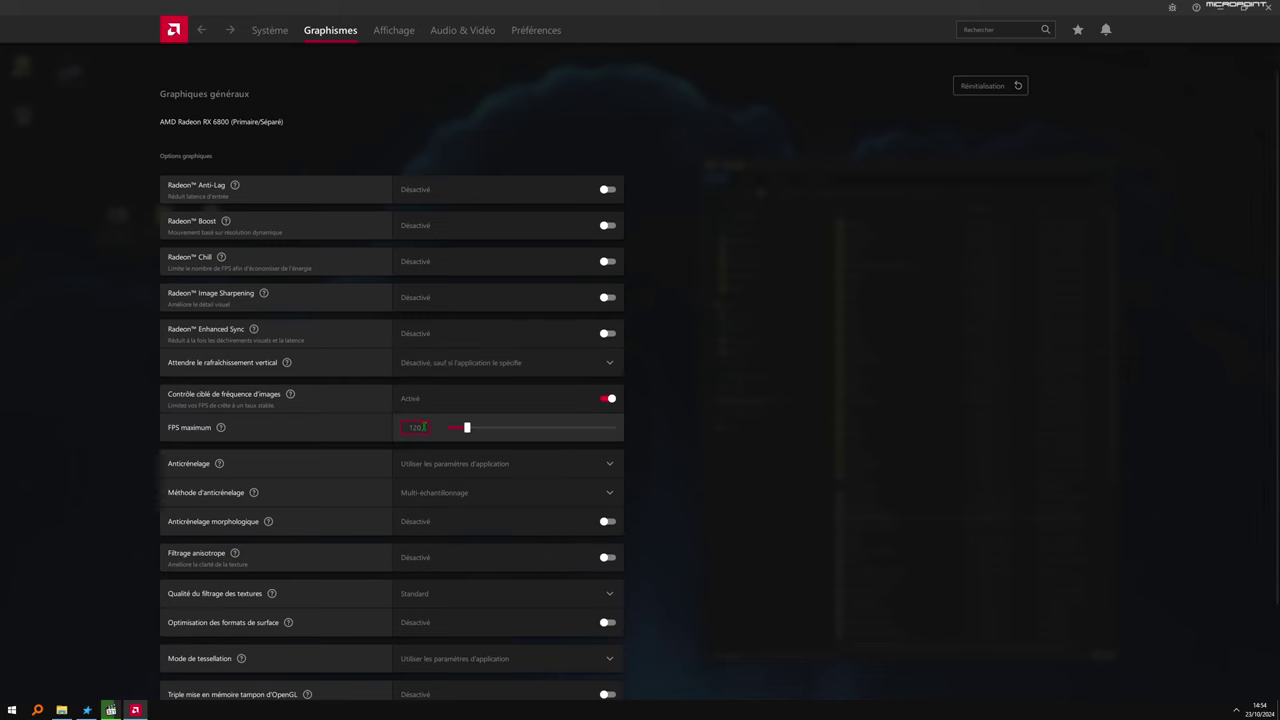
{"action": "left_click", "coordinate": [462, 404]}
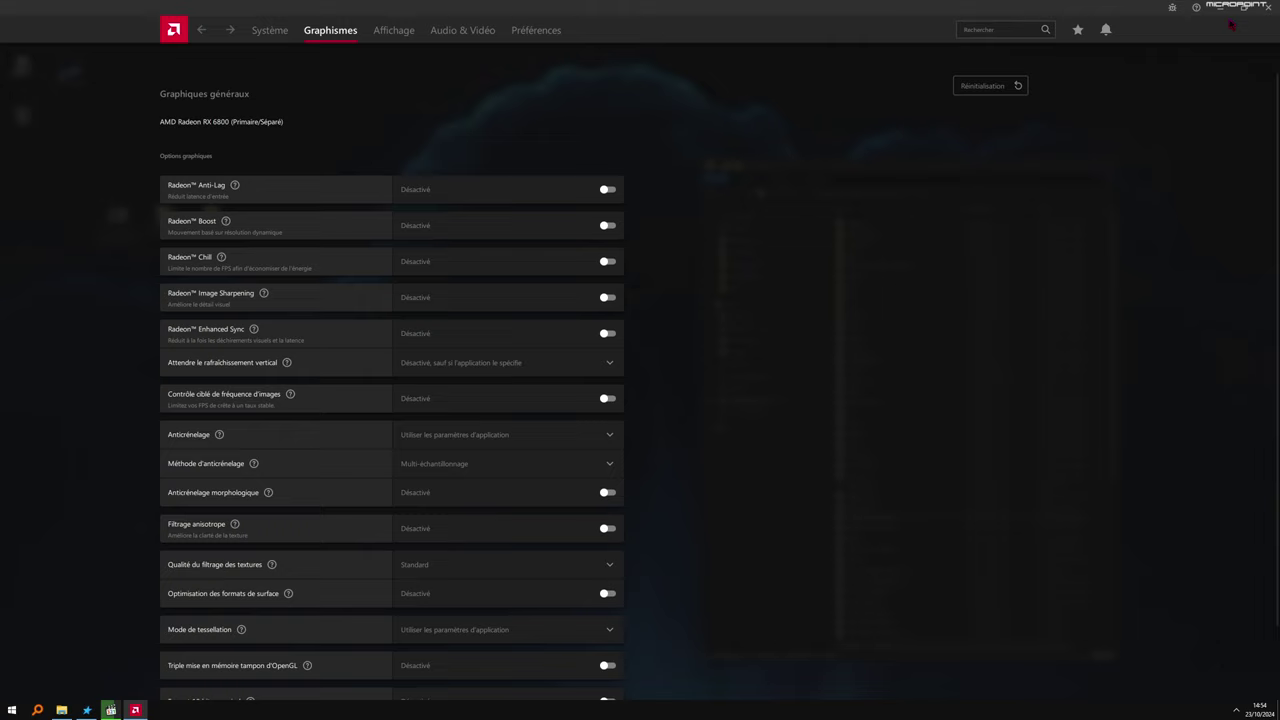
{"action": "left_click", "coordinate": [1262, 8]}
{"action": "left_click", "coordinate": [398, 371]}
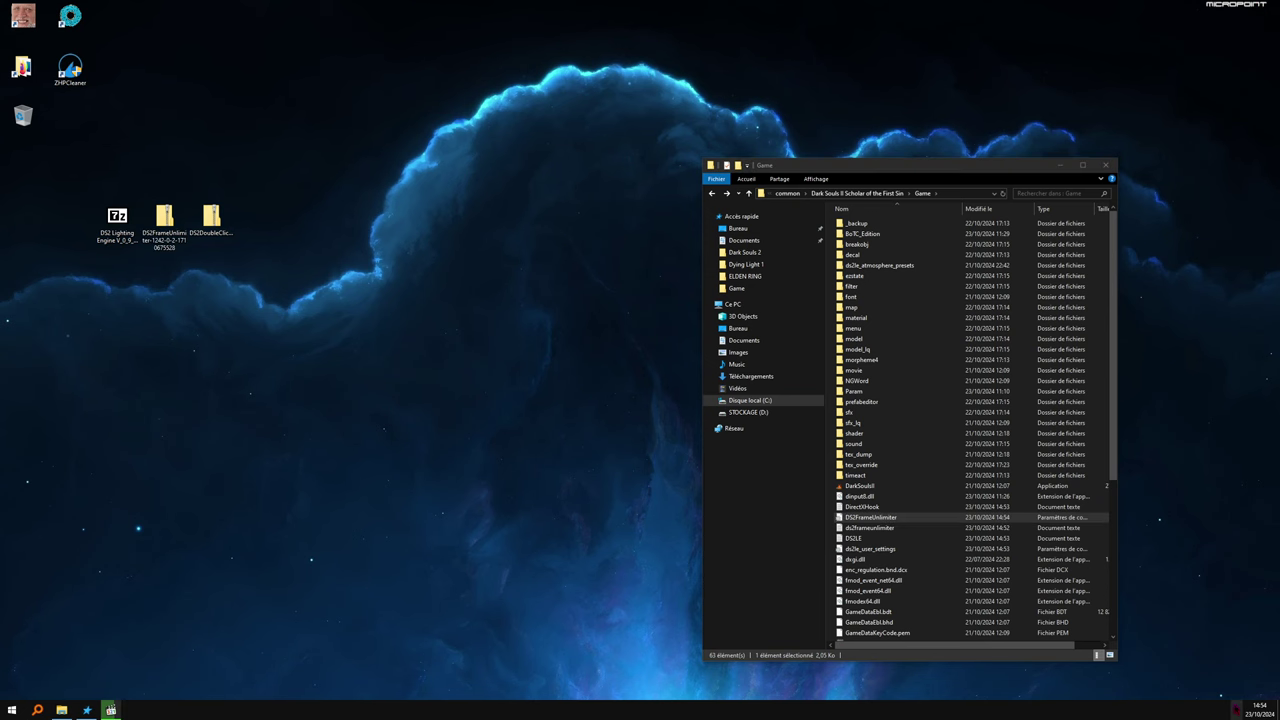
Launch Dark Souls II: Scholar of the First Sin through Steam and minimize the Game folder window.
{"action": "left_click", "coordinate": [1236, 709]}
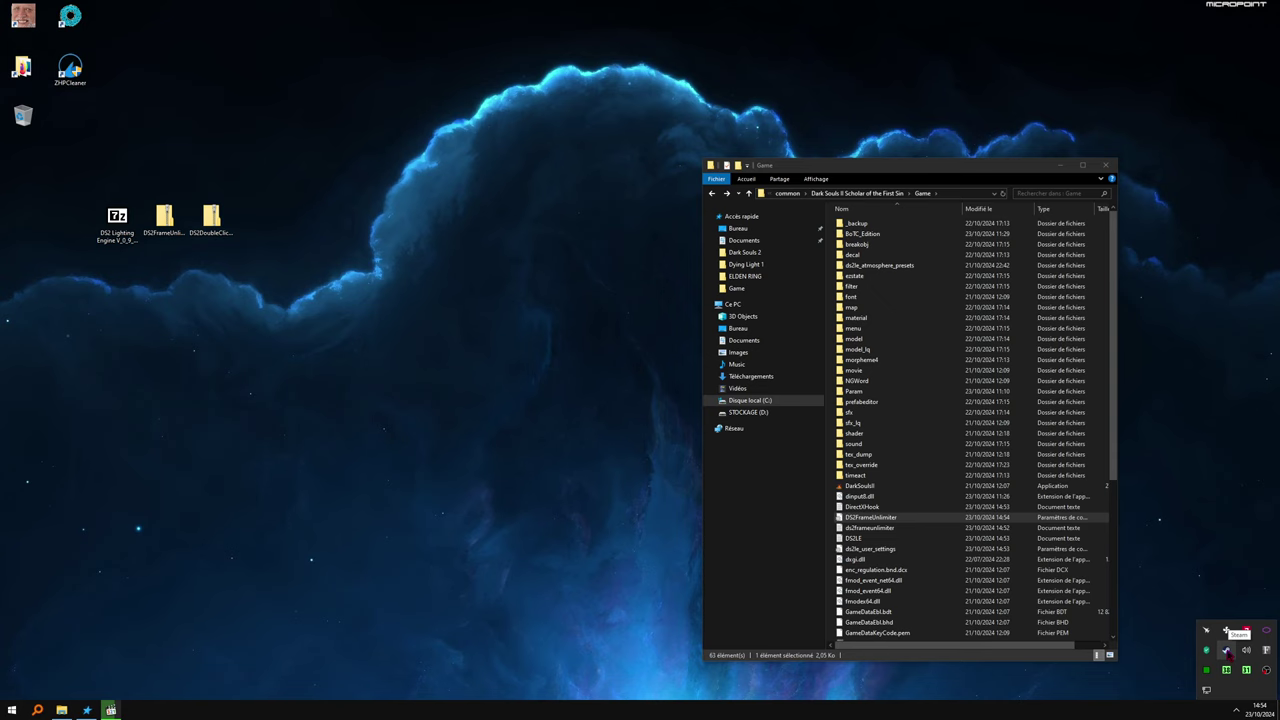
{"action": "right_click", "coordinate": [1226, 630]}
{"action": "left_click", "coordinate": [1190, 432]}
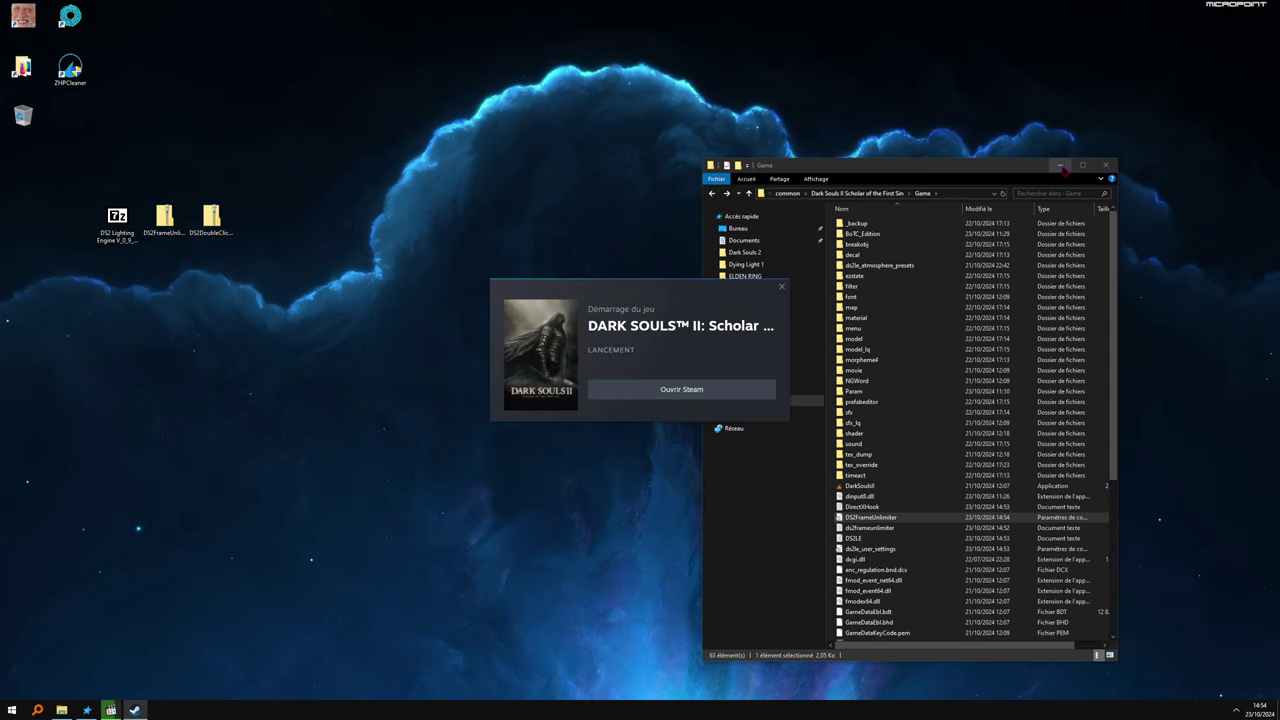
{"action": "left_click", "coordinate": [1061, 166]}
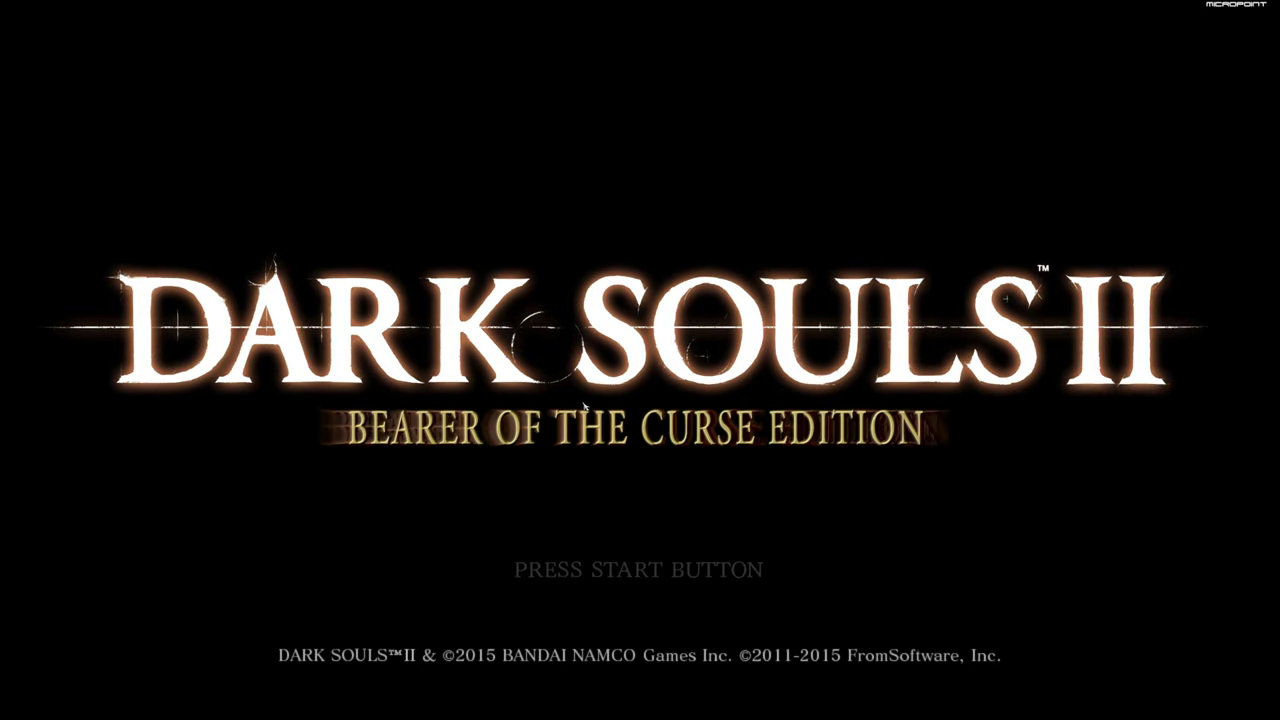
Start from the title screen, accept offline mode, and load the saved game.
{"action": "key", "text": "Return"}
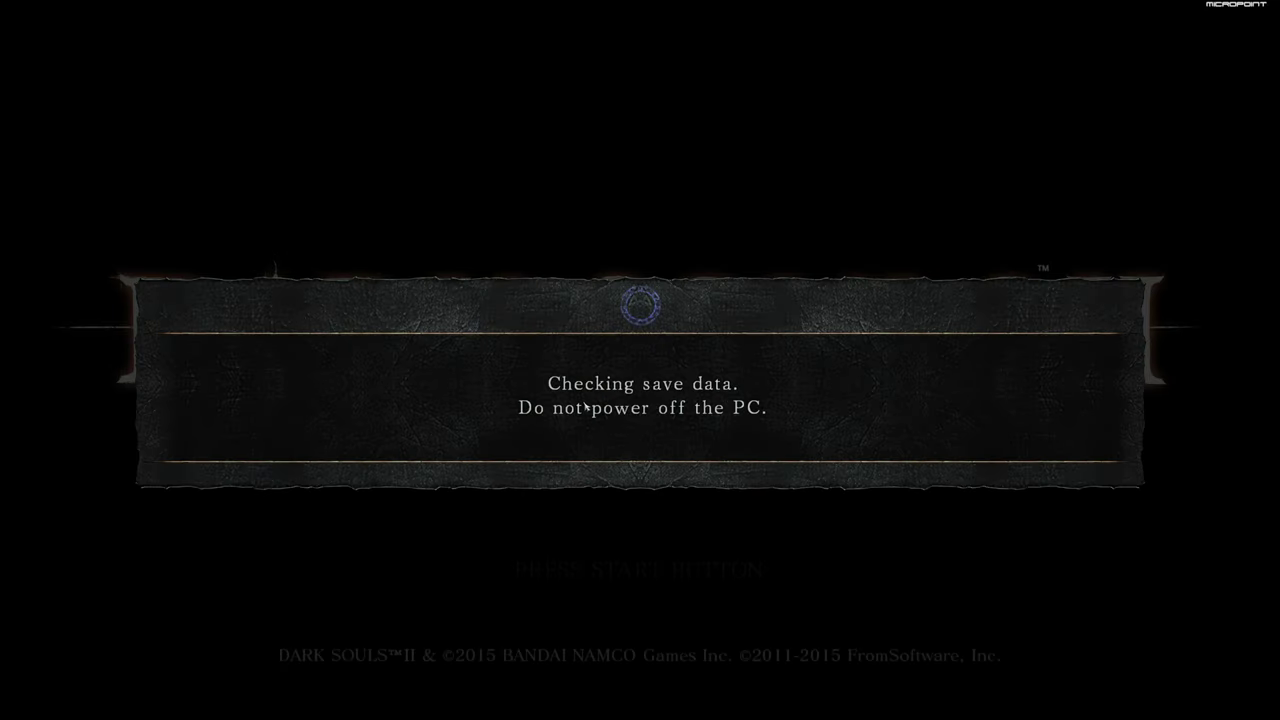
{"action": "left_click", "coordinate": [619, 462]}
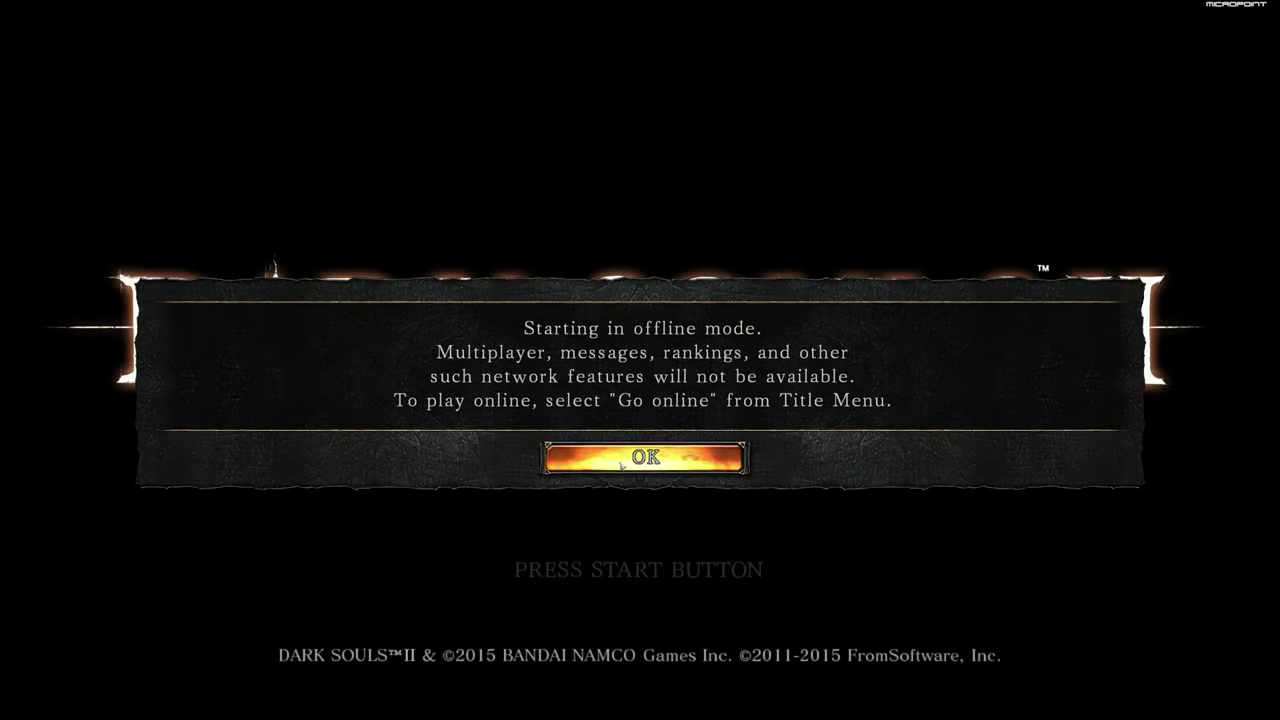
{"action": "left_click", "coordinate": [619, 462]}
{"action": "key", "text": "Return"}
{"action": "key", "text": "Return"}
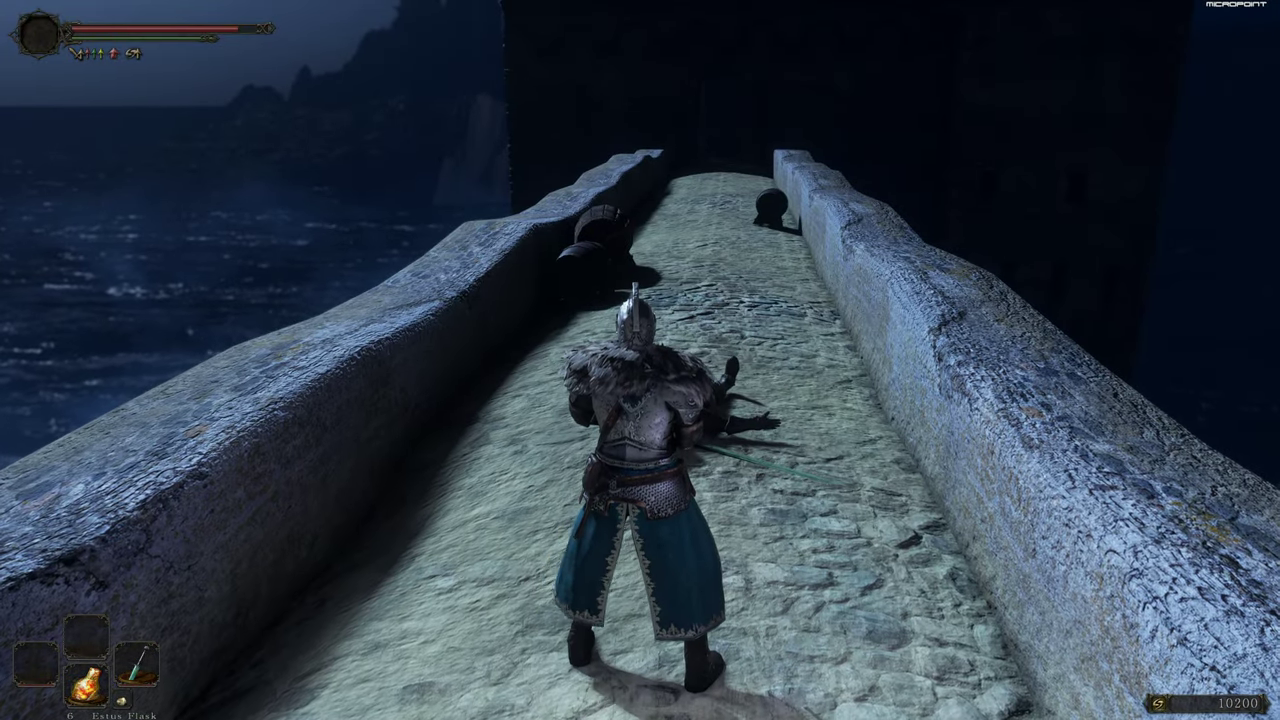
Open the Lighting Engine overlay, check the average frame rate in its performance statistics, and return to the user settings.
{"action": "key", "text": "Home"}
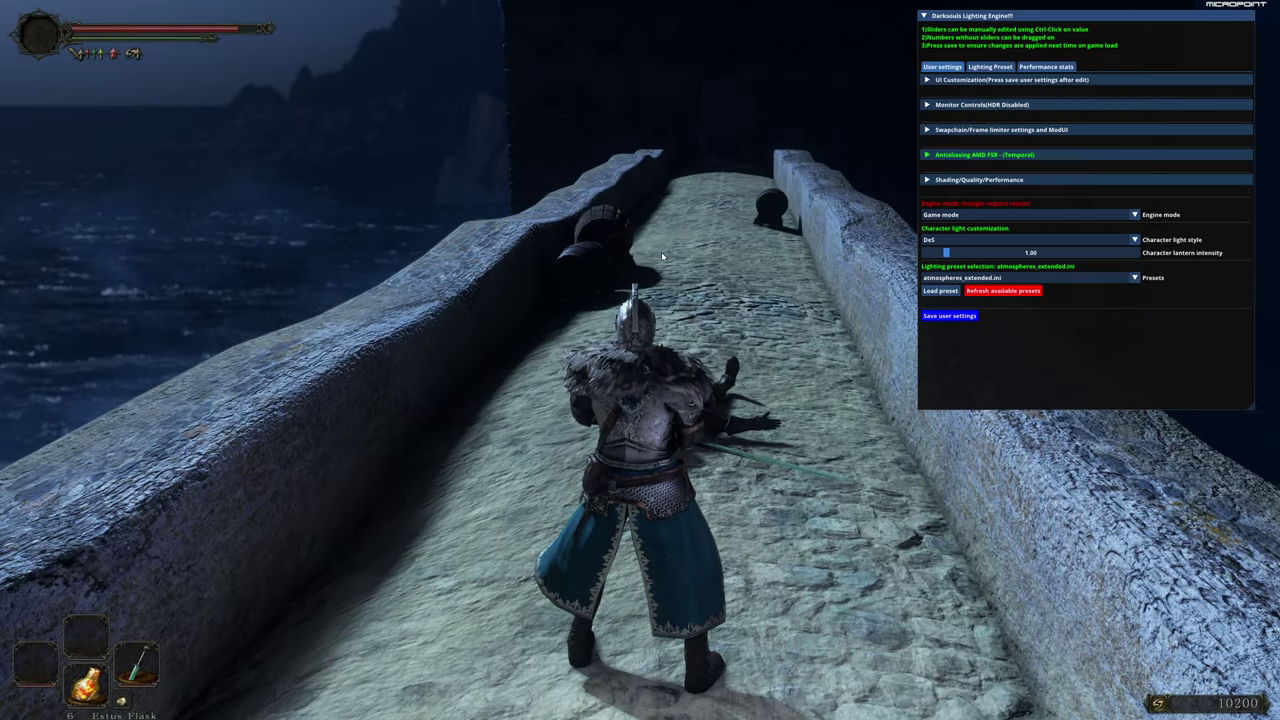
{"action": "left_click", "coordinate": [1046, 66]}
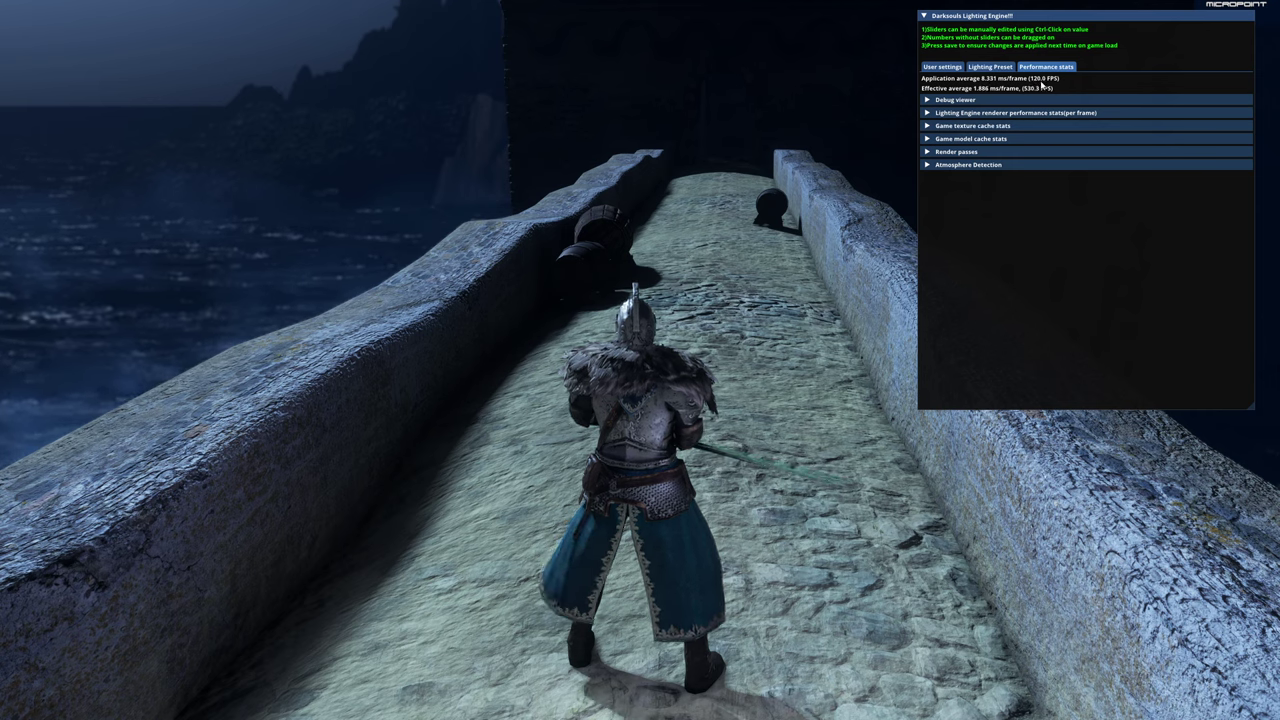
{"action": "left_click", "coordinate": [948, 66]}
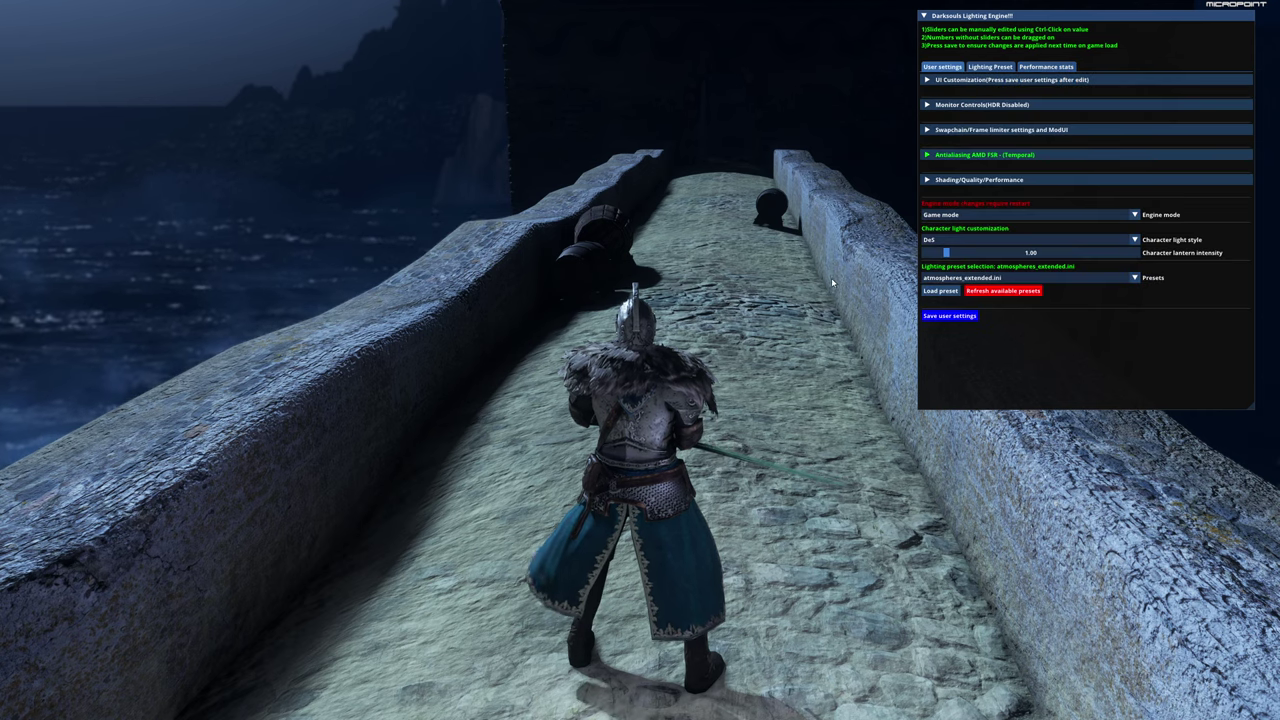
Review the frame limiter settings, keeping After image render and variable refresh rate enabled, save the user settings, and close the overlay.
{"action": "left_click", "coordinate": [955, 130]}
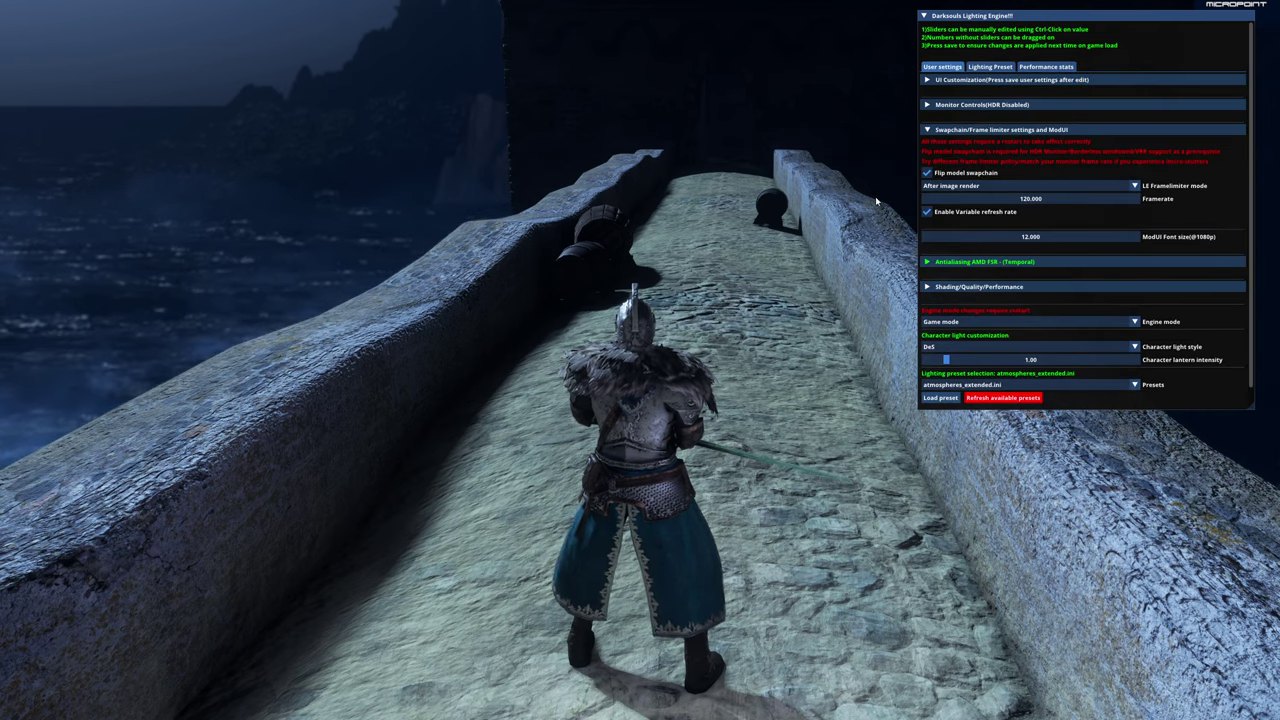
{"action": "left_click", "coordinate": [950, 186]}
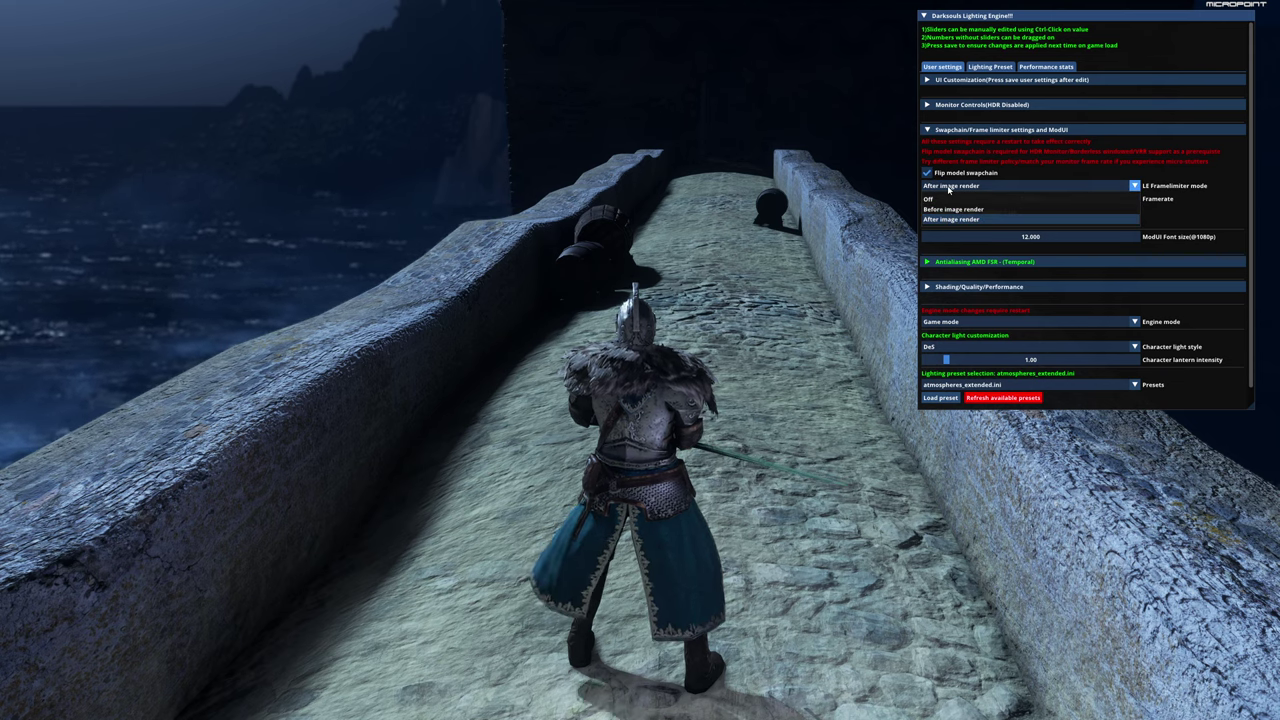
{"action": "left_click", "coordinate": [950, 189]}
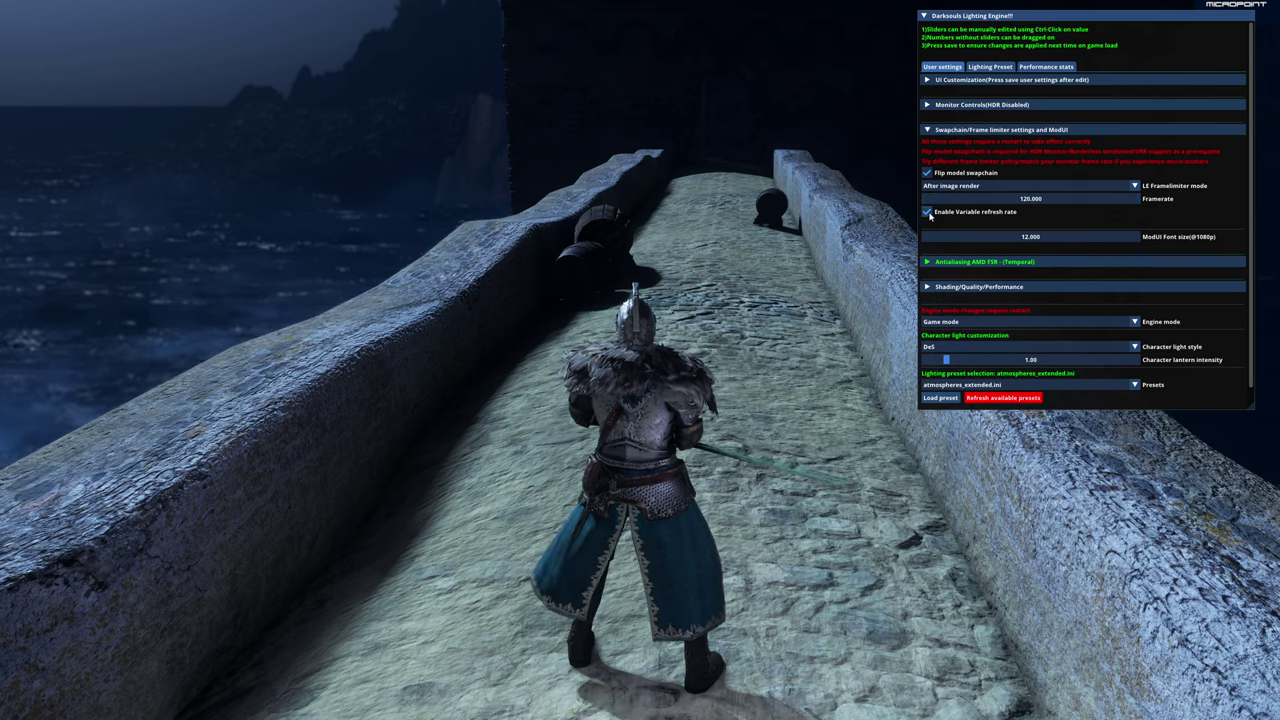
{"action": "left_click", "coordinate": [928, 213]}
{"action": "scroll", "coordinate": [940, 300], "scroll_direction": "down", "scroll_amount": 1}
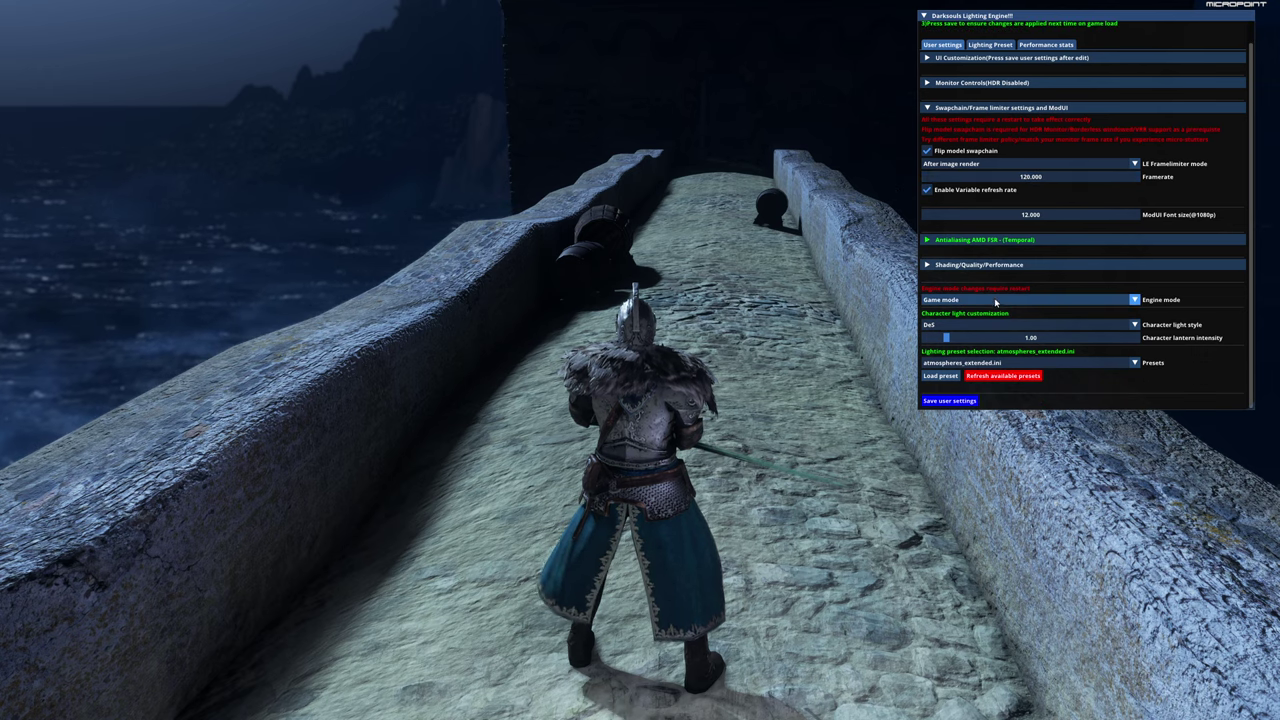
{"action": "left_click", "coordinate": [941, 401]}
{"action": "key", "text": "Home"}
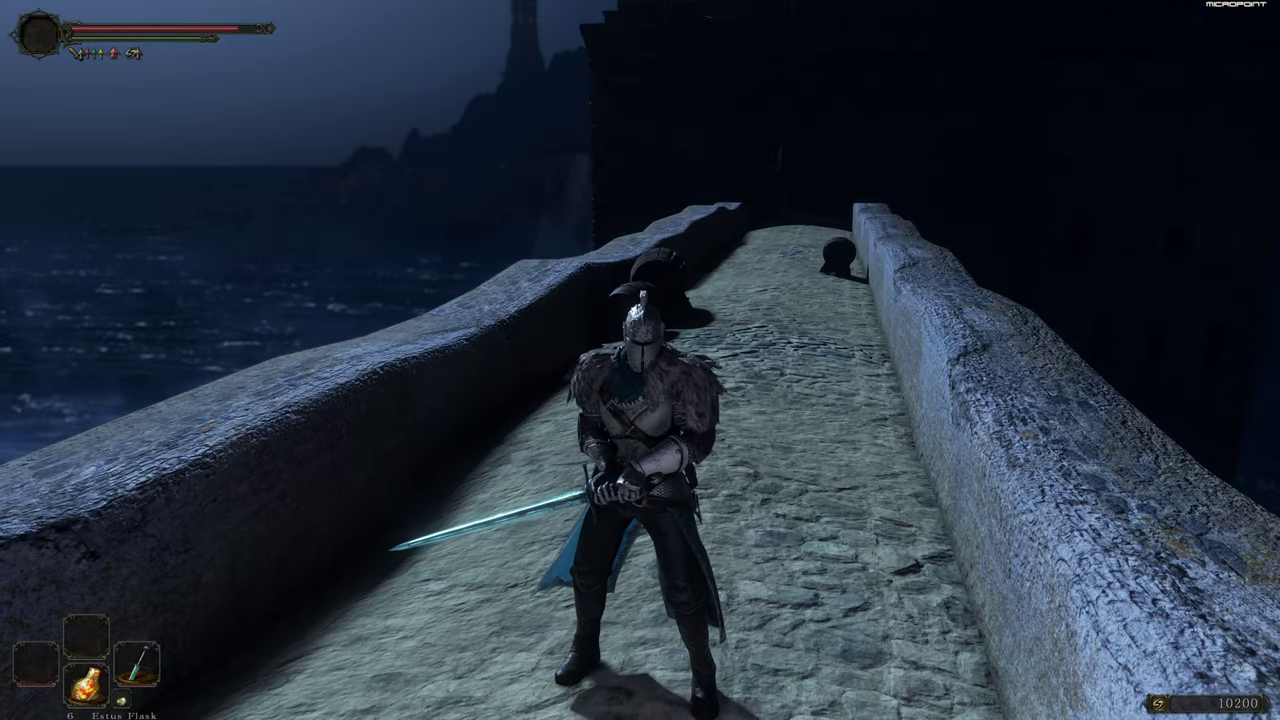
Quit the running game from its system options and return to the desktop.
{"action": "key", "text": "Escape"}
{"action": "left_click", "coordinate": [443, 69]}
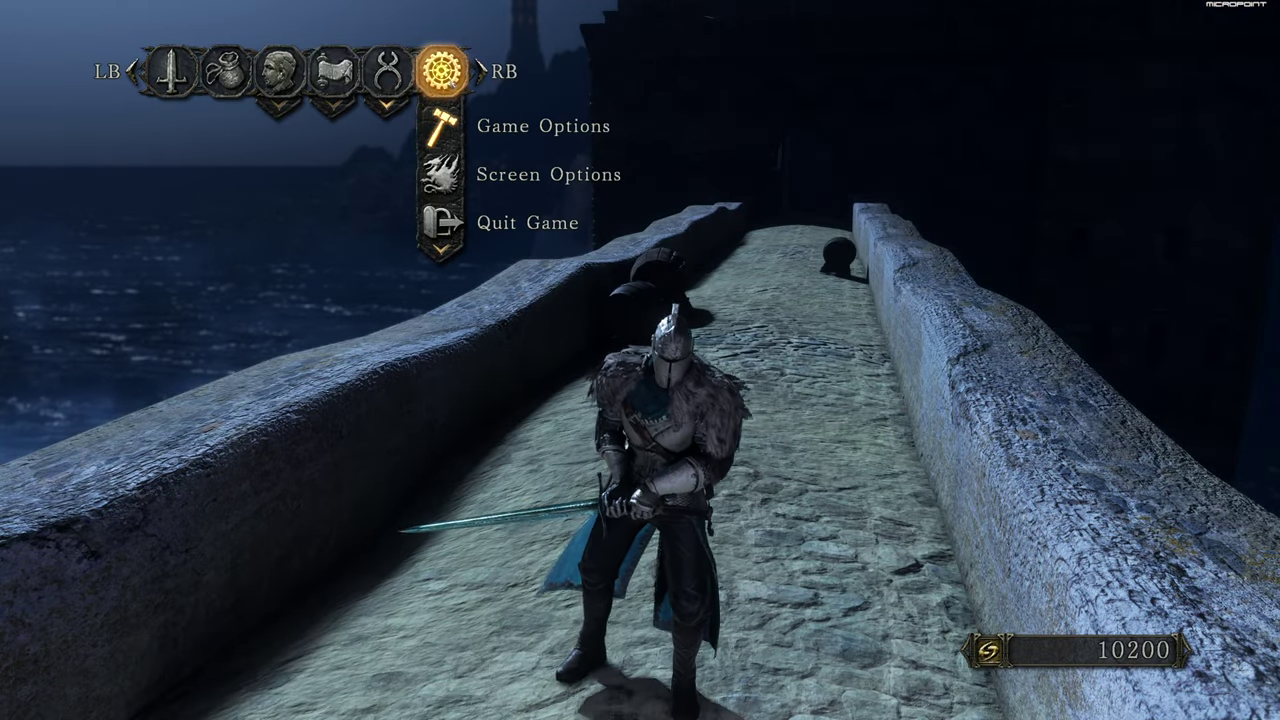
{"action": "left_click", "coordinate": [453, 244]}
{"action": "left_click", "coordinate": [536, 423]}
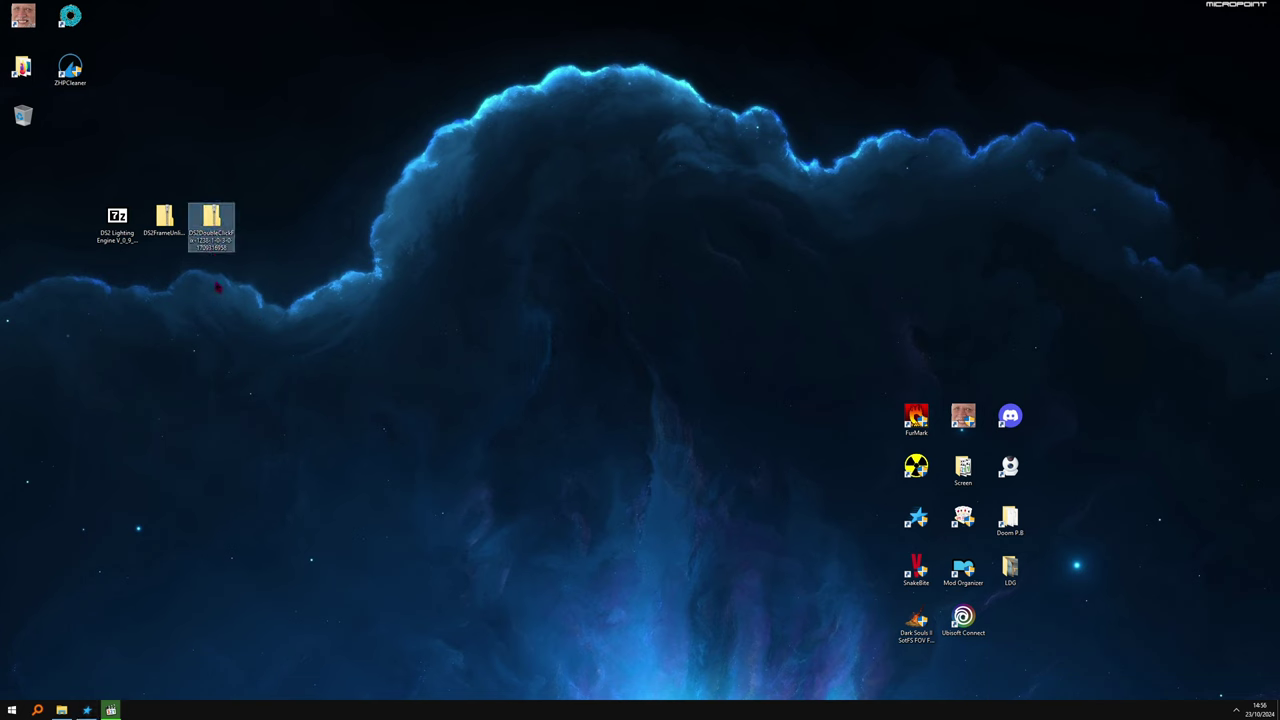
Bring up the Game folder, examine WINMM.dll inside the DS2DoubleClickFix archive, and close both windows.
{"action": "left_click", "coordinate": [61, 710]}
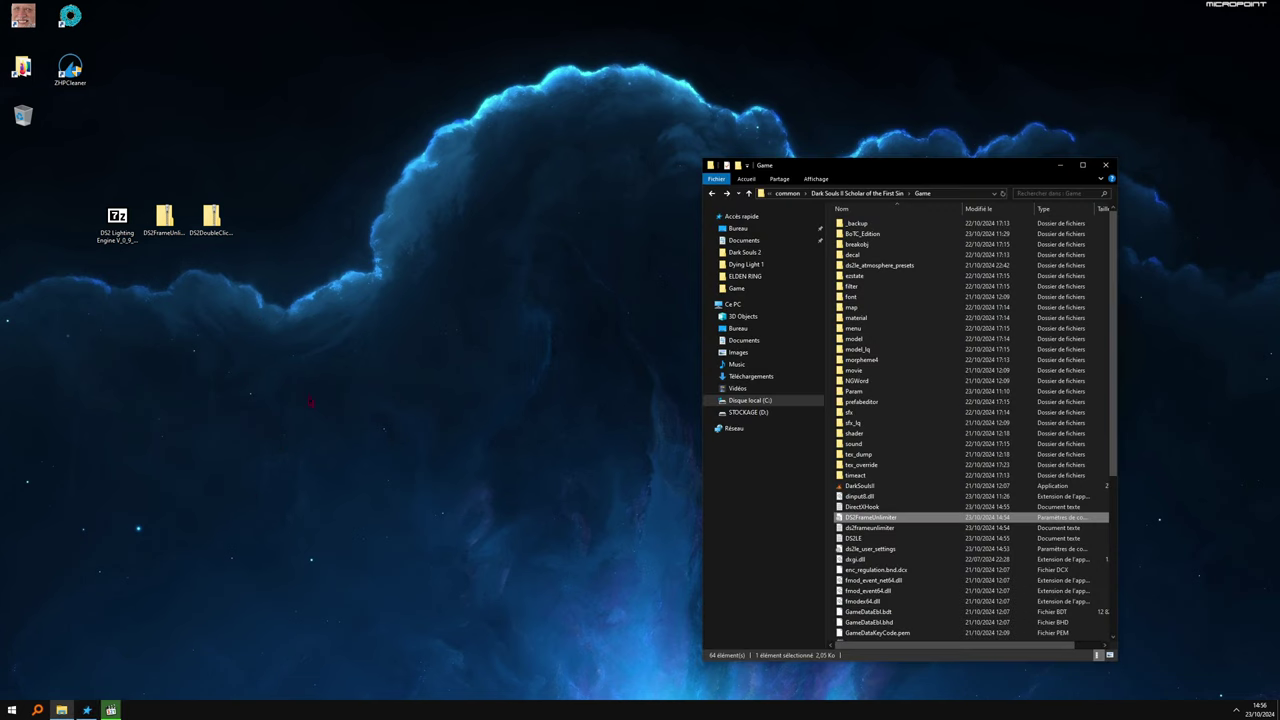
{"action": "double_click", "coordinate": [211, 218]}
{"action": "left_click_drag", "start_coordinate": [289, 249], "coordinate": [410, 368]}
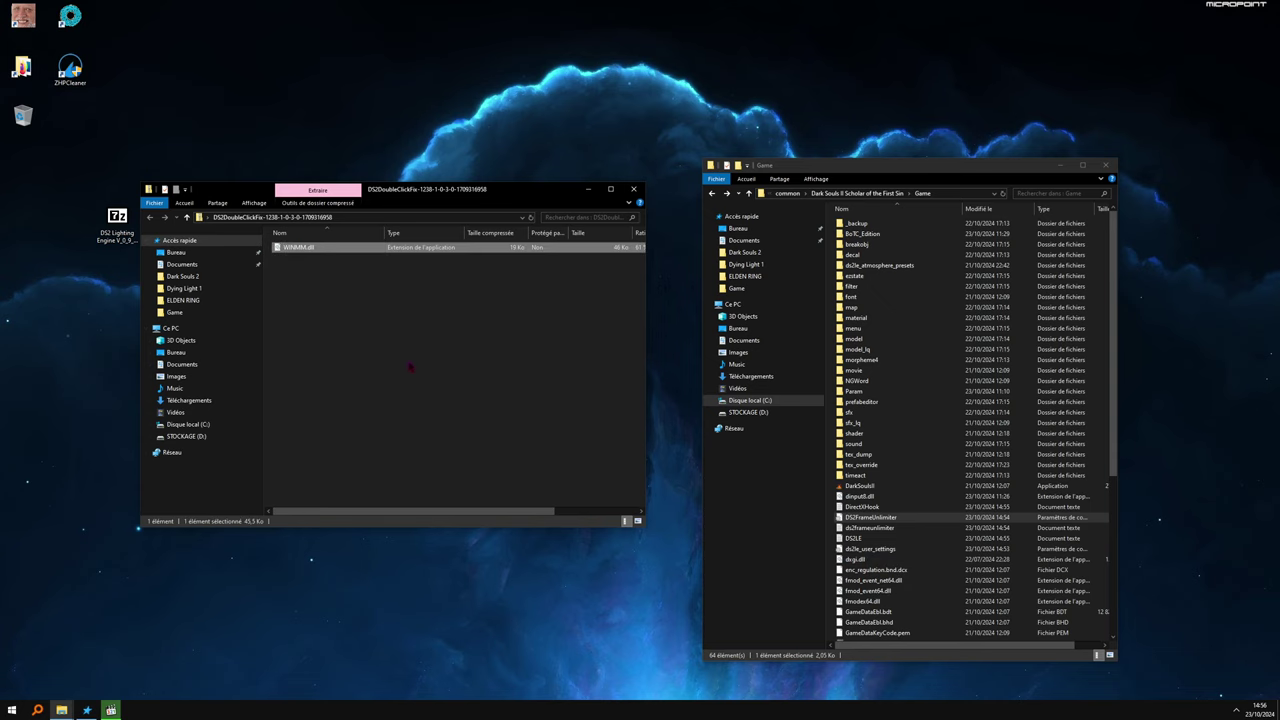
{"action": "left_click", "coordinate": [633, 189]}
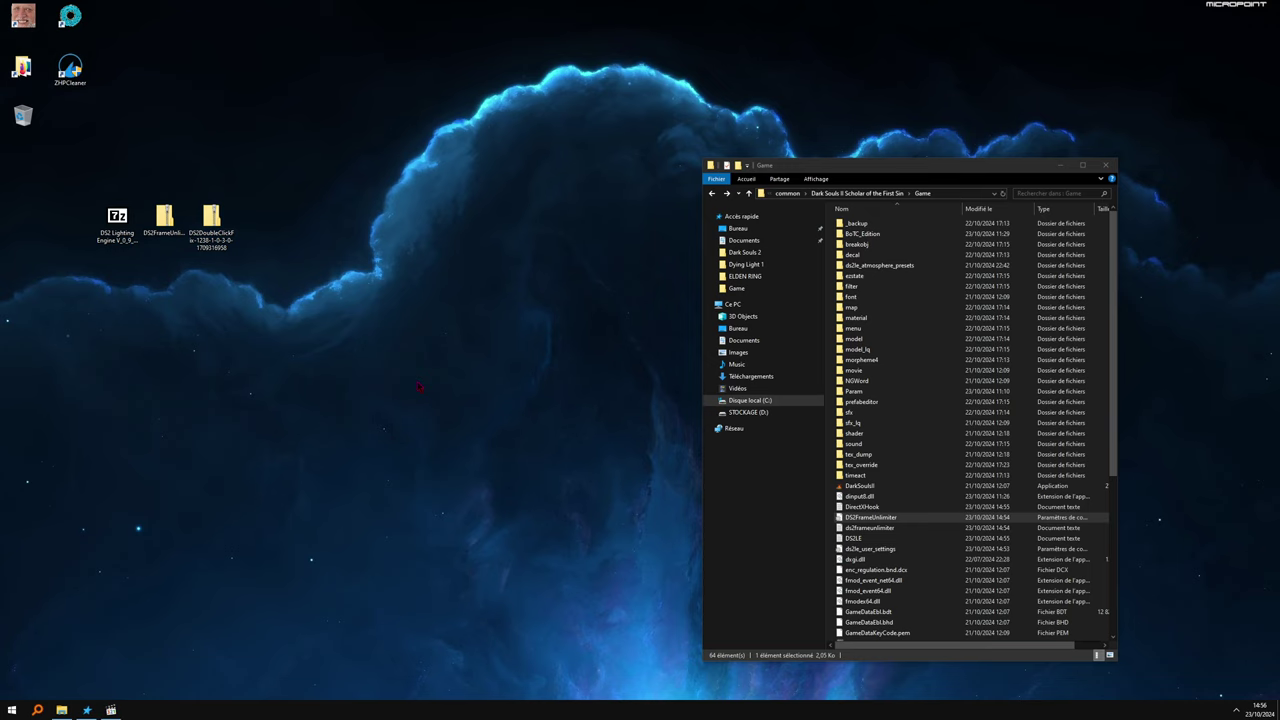
{"action": "left_click", "coordinate": [1105, 164]}
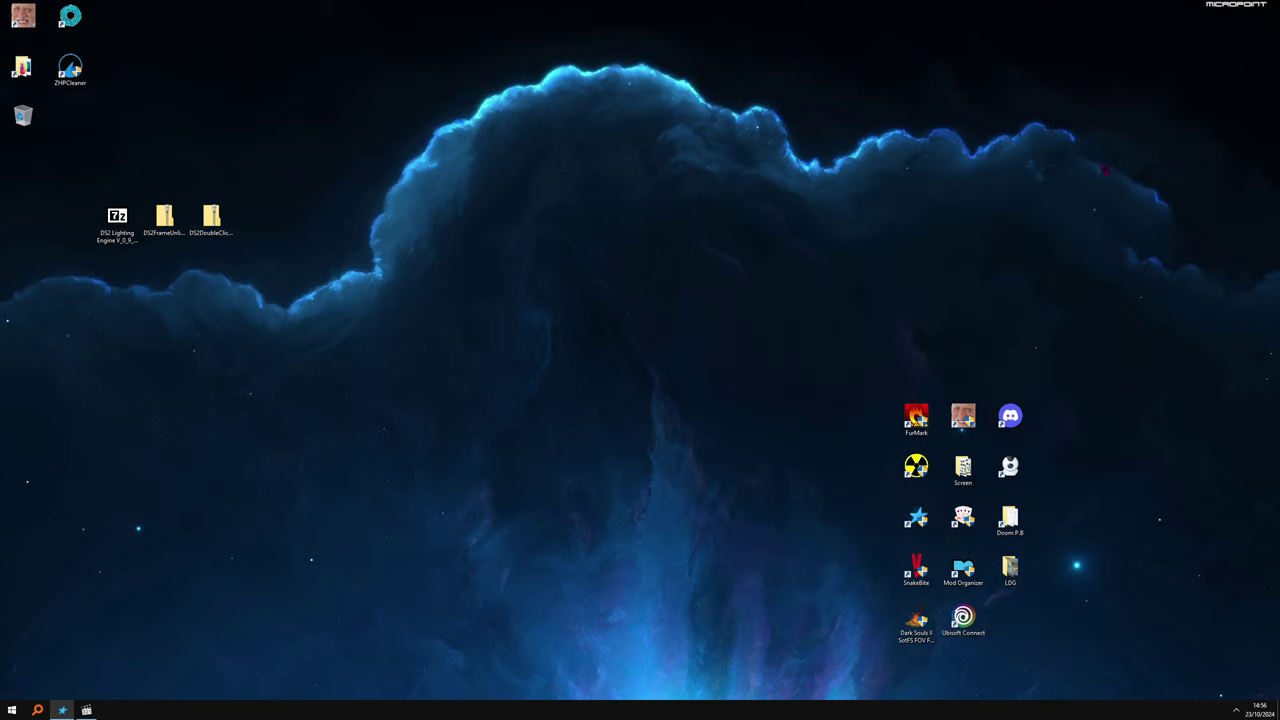